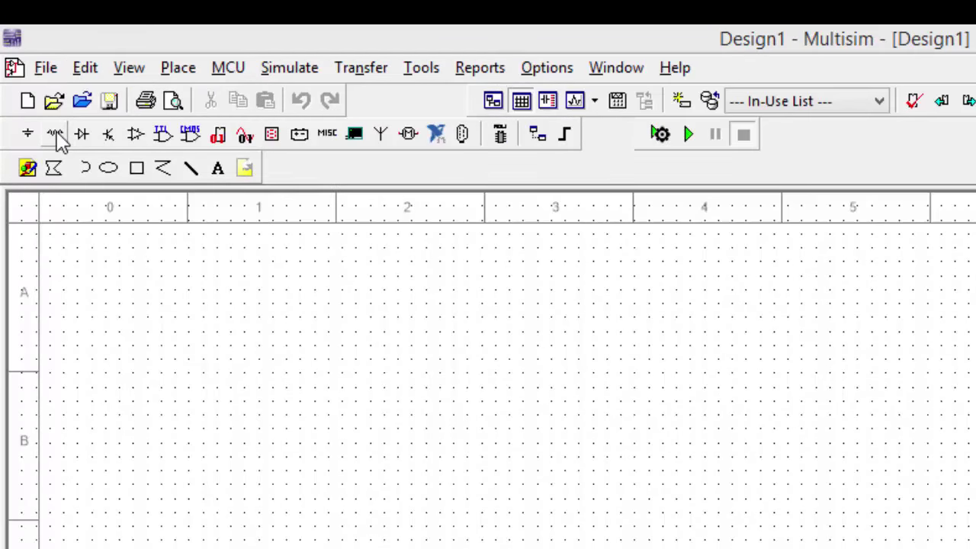
# Place a 2Ω resistor, R1, from the Basic RESISTOR family on the sheet.
pyautogui.click(57, 135)
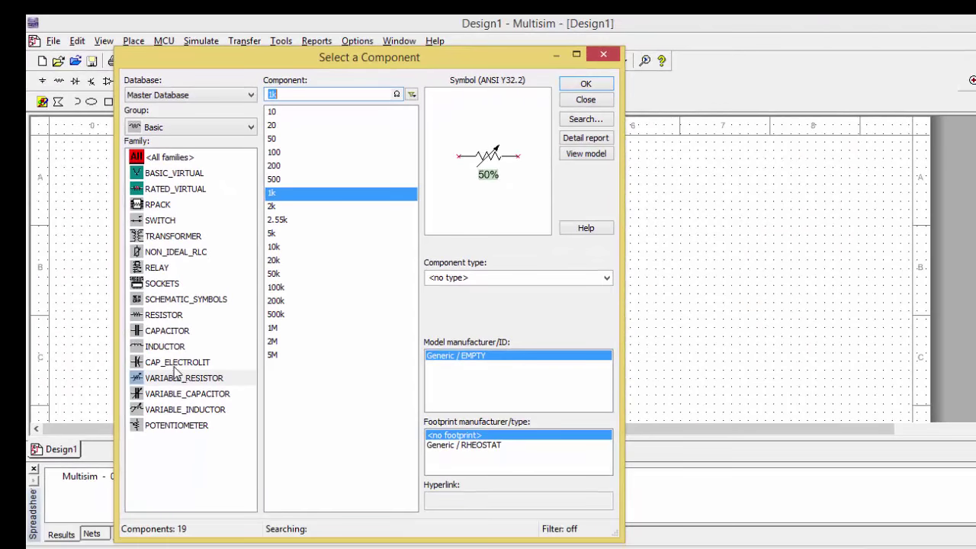
pyautogui.click(165, 315)
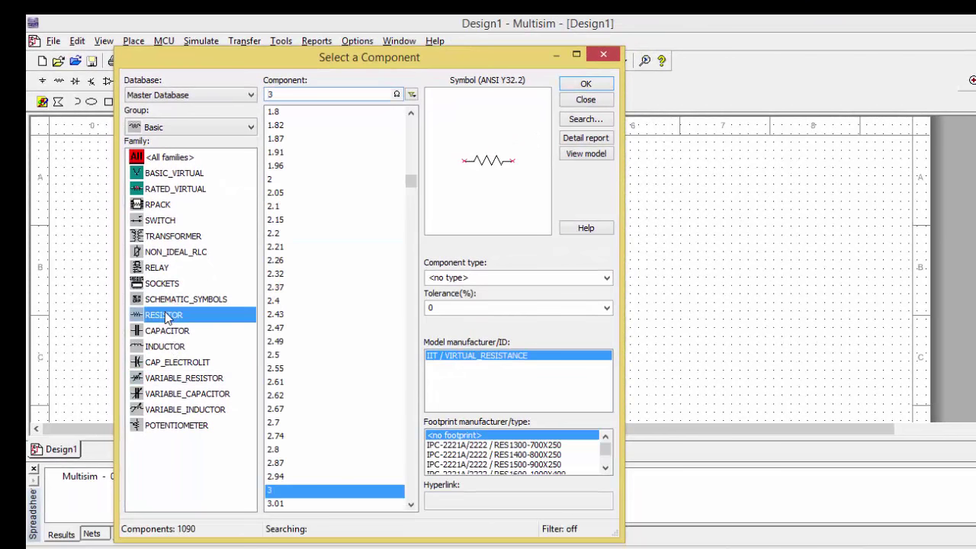
pyautogui.click(273, 181)
pyautogui.click(585, 84)
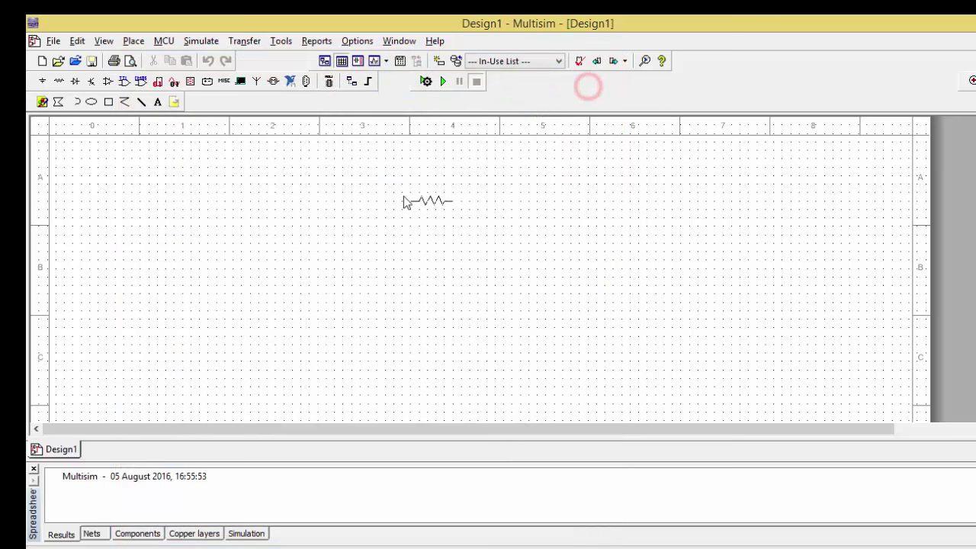
pyautogui.click(368, 183)
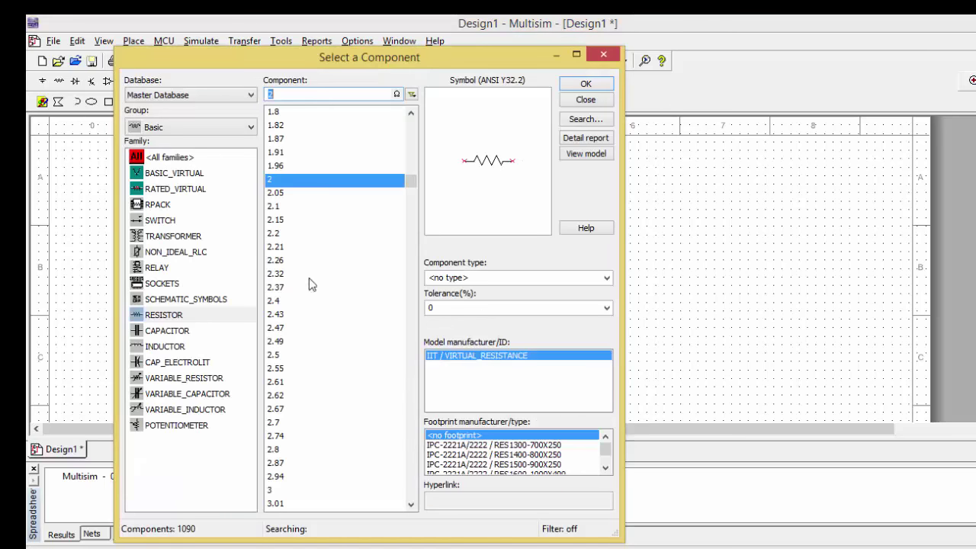
# Place a 3Ω resistor below R1 and a 4Ω resistor below R2.
pyautogui.click(273, 489)
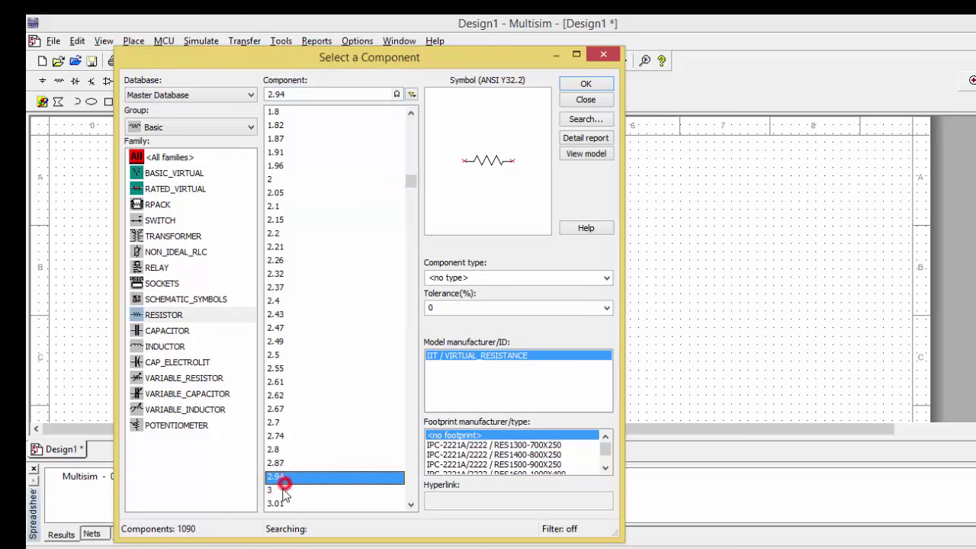
pyautogui.click(588, 83)
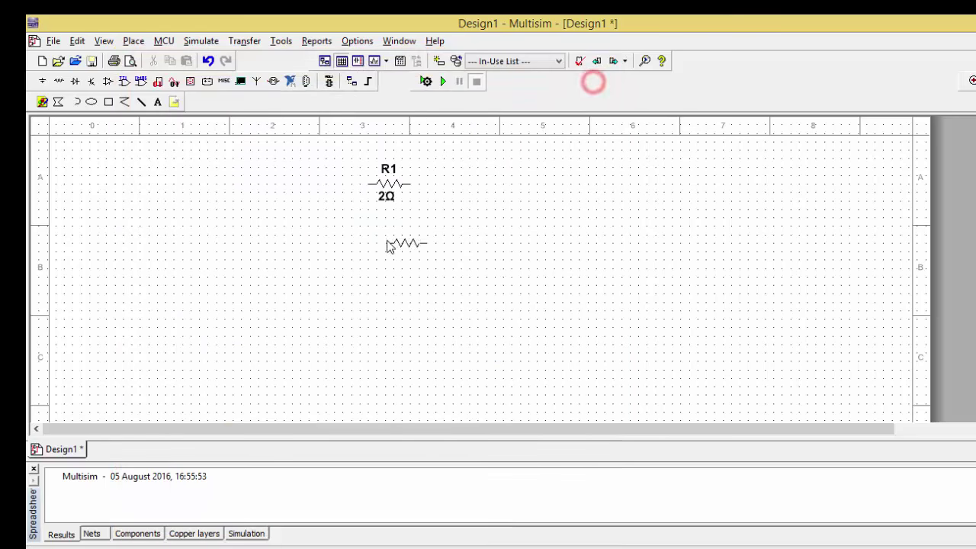
pyautogui.click(369, 236)
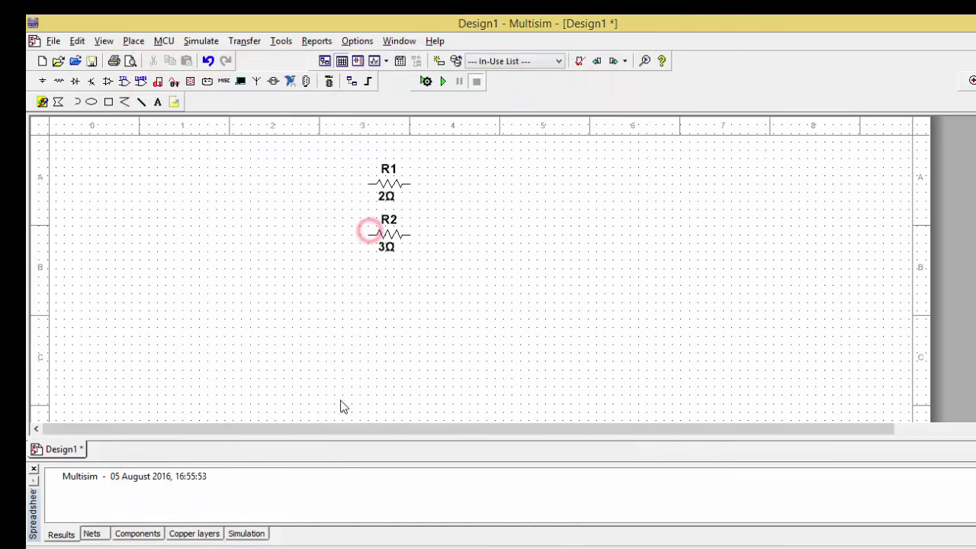
pyautogui.click(410, 504)
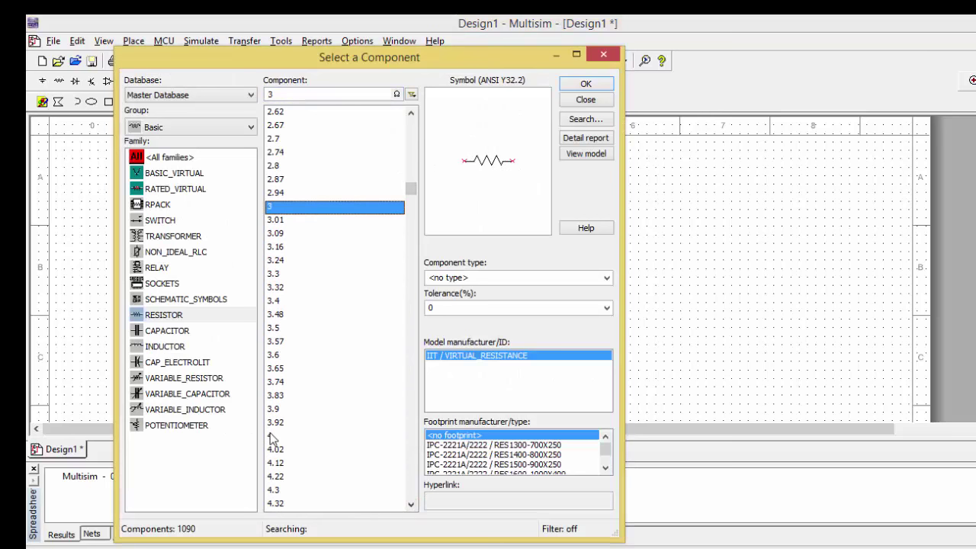
pyautogui.click(272, 436)
pyautogui.click(585, 86)
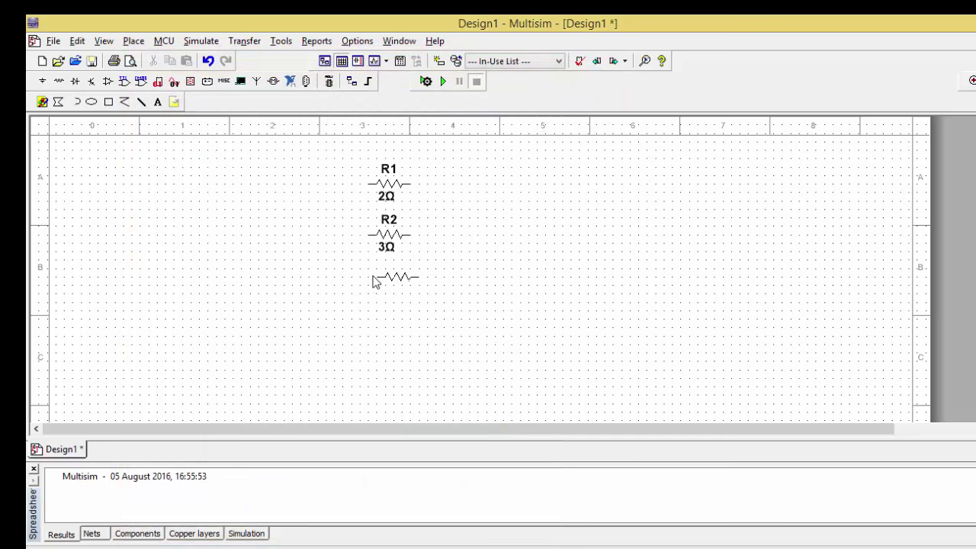
pyautogui.click(372, 277)
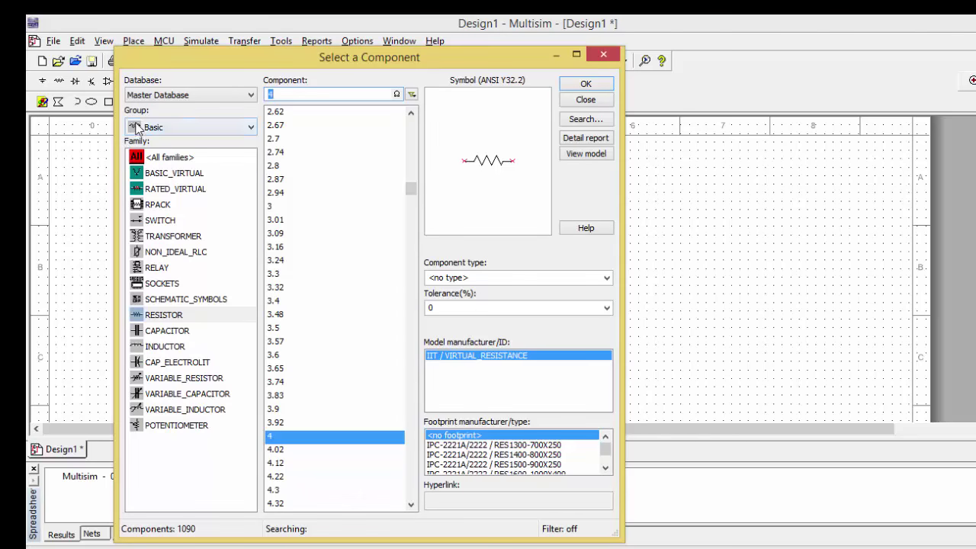
# Place a DC_POWER source from the Sources group left of the resistors.
pyautogui.click(174, 130)
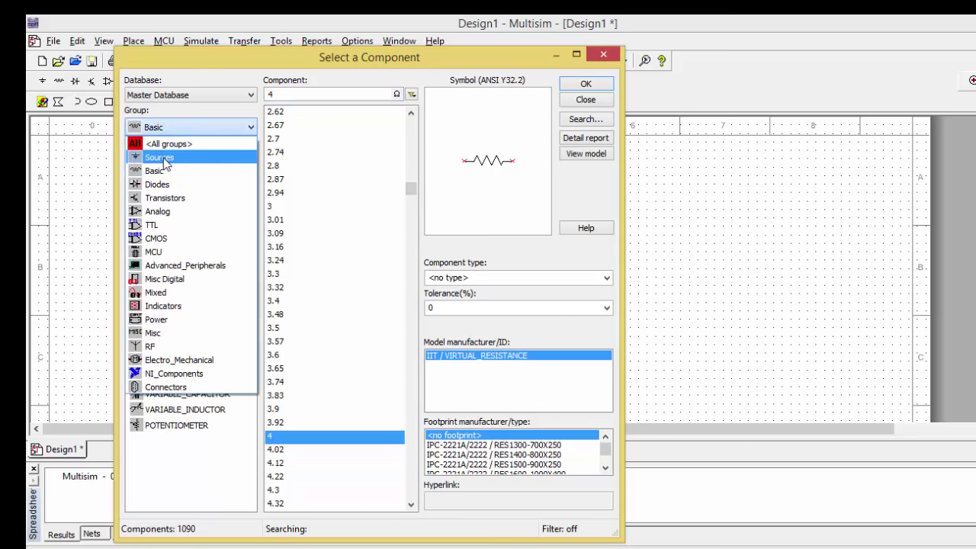
pyautogui.click(162, 158)
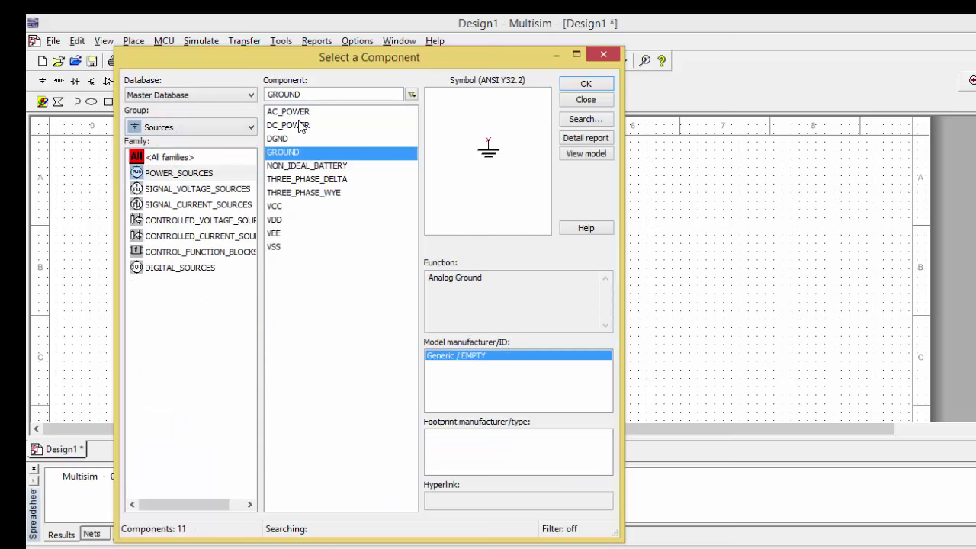
pyautogui.click(298, 125)
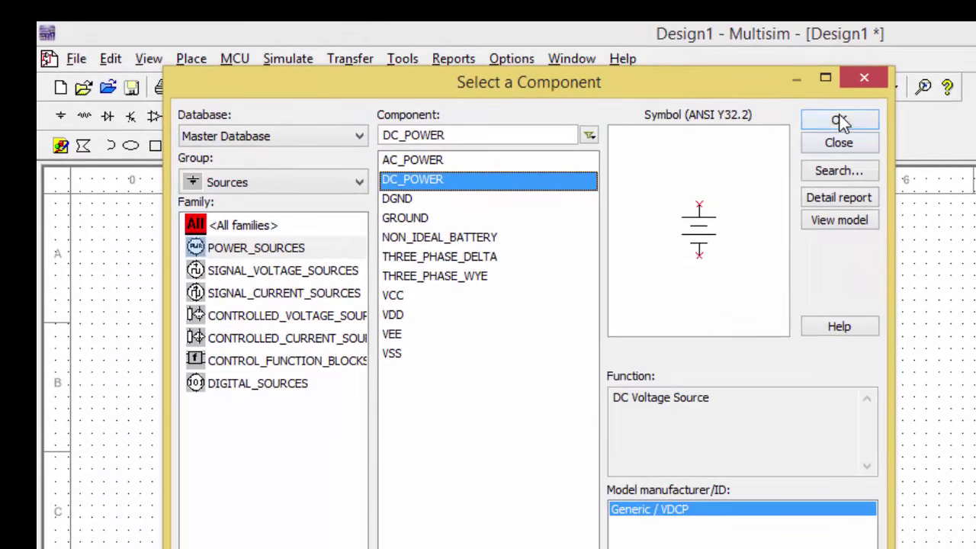
pyautogui.click(840, 122)
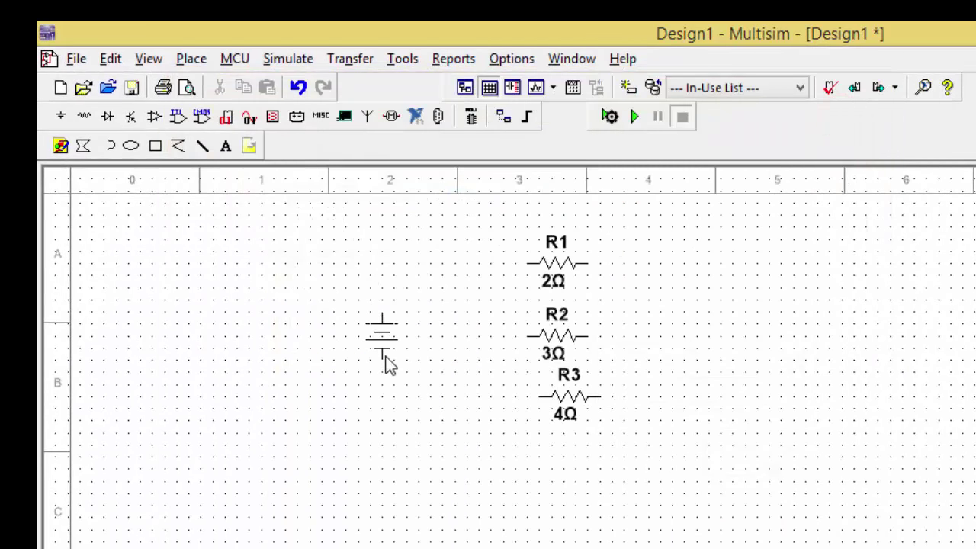
pyautogui.click(345, 353)
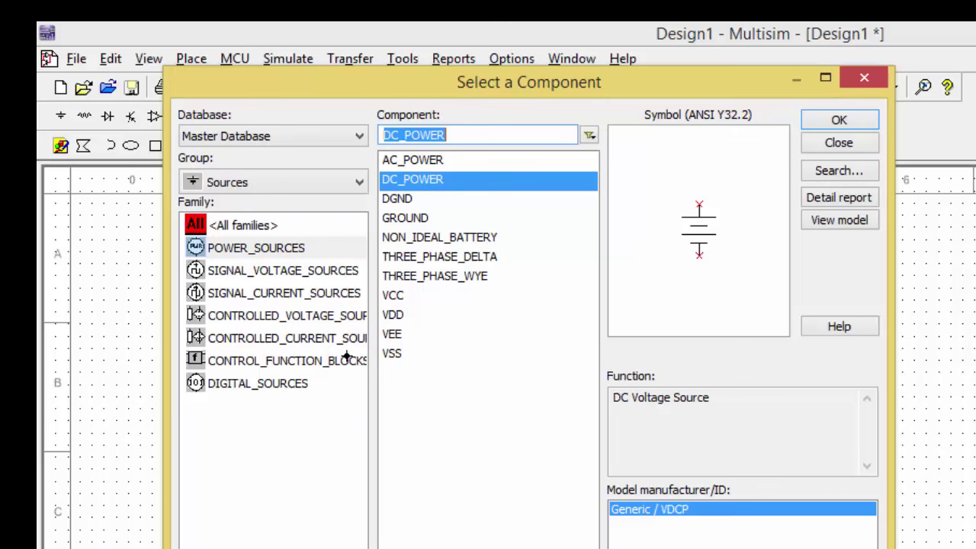
# Add a GROUND symbol below the resistors and close the component picker.
pyautogui.click(402, 219)
pyautogui.click(869, 120)
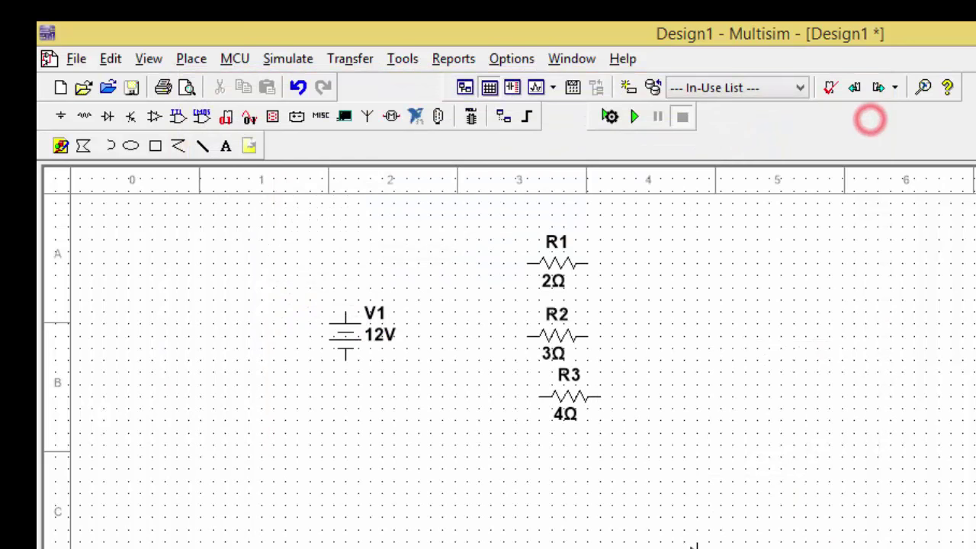
pyautogui.click(607, 495)
pyautogui.click(837, 145)
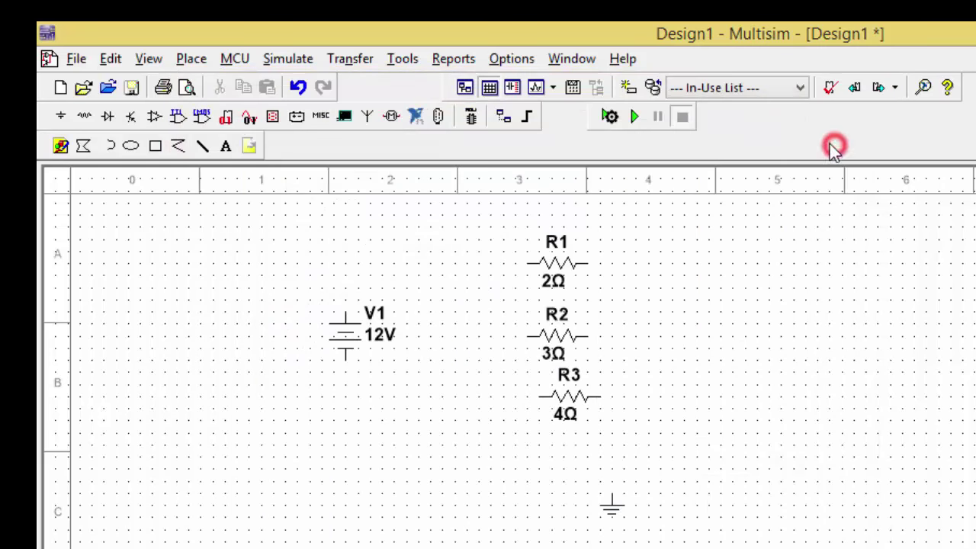
# Wire V1's positive terminal to the left pins of R1, R2 and R3.
pyautogui.moveTo(581, 398); pyautogui.dragTo(568, 398)
pyautogui.click(703, 369)
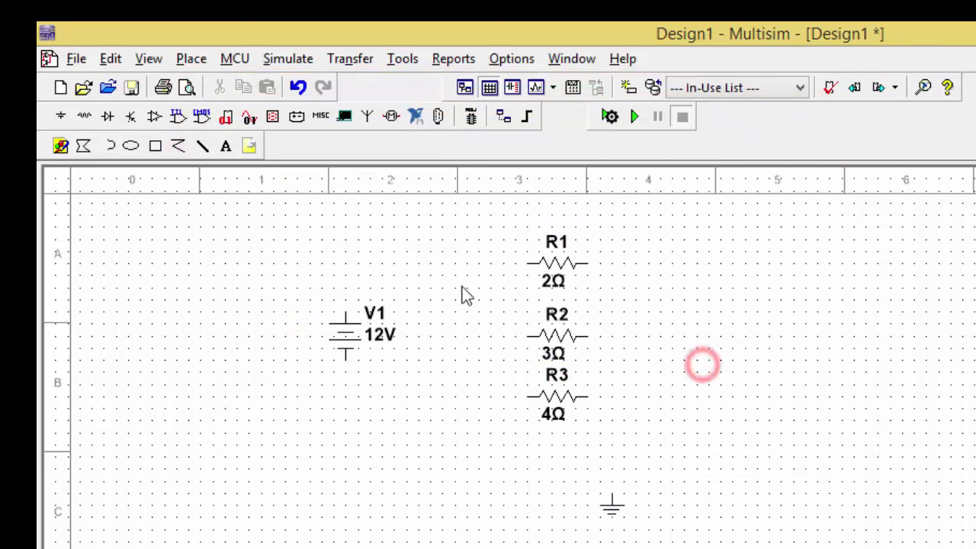
pyautogui.click(345, 312)
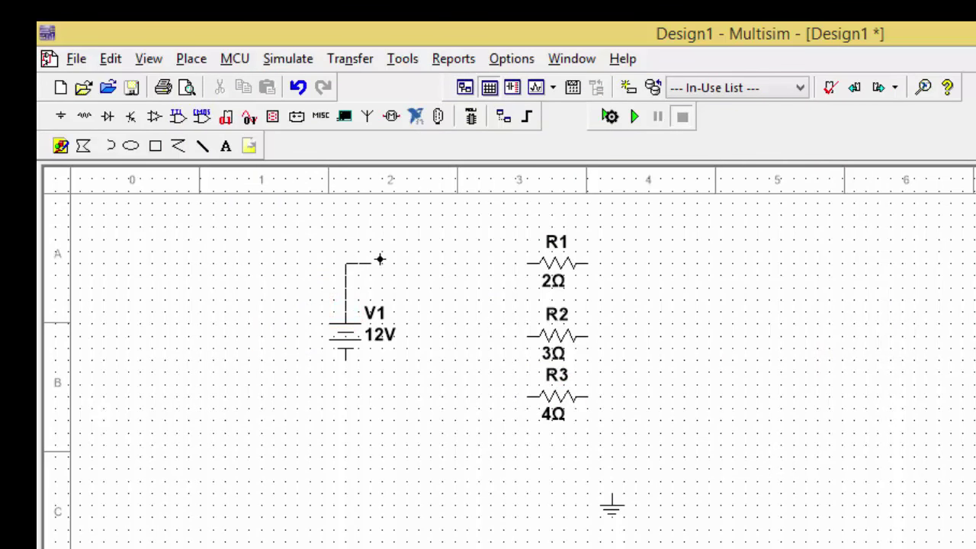
pyautogui.click(530, 263)
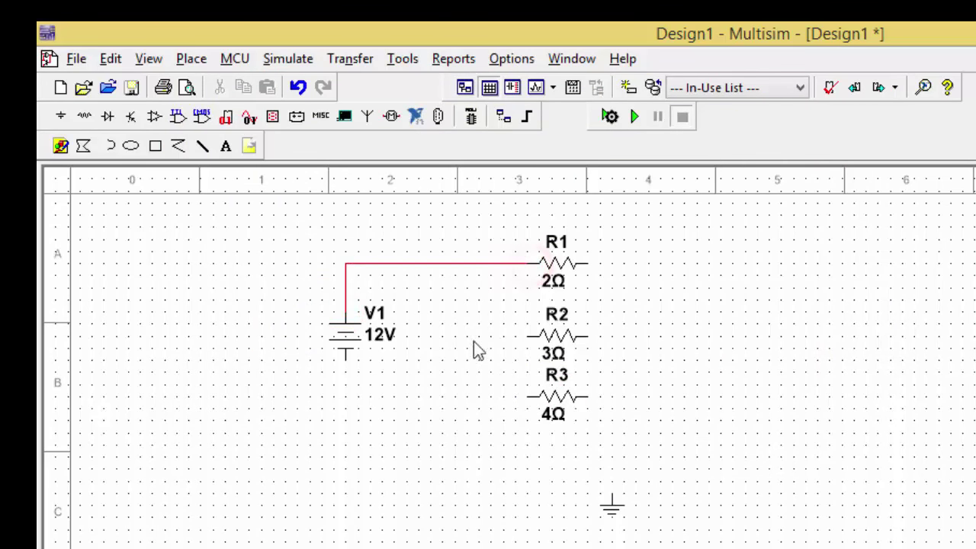
pyautogui.click(526, 336)
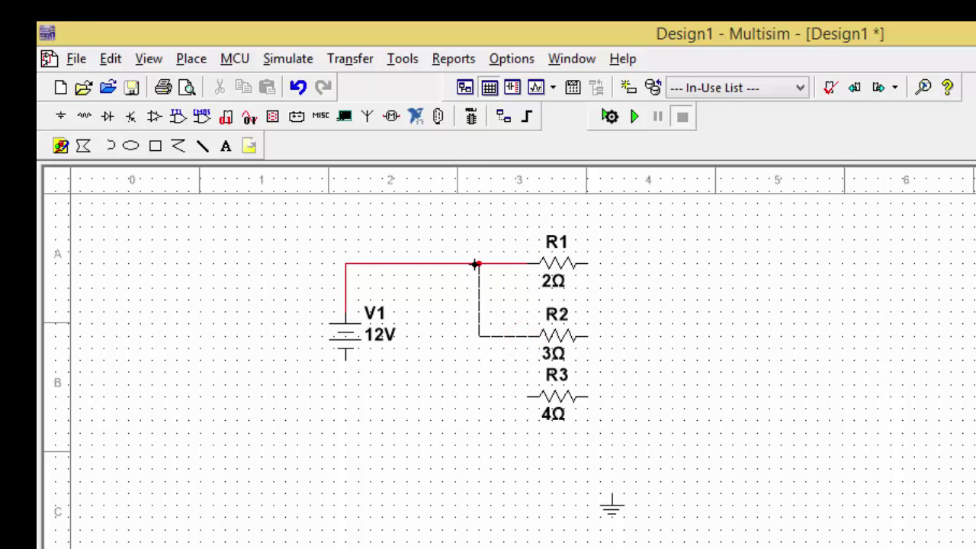
pyautogui.click(478, 264)
pyautogui.click(526, 397)
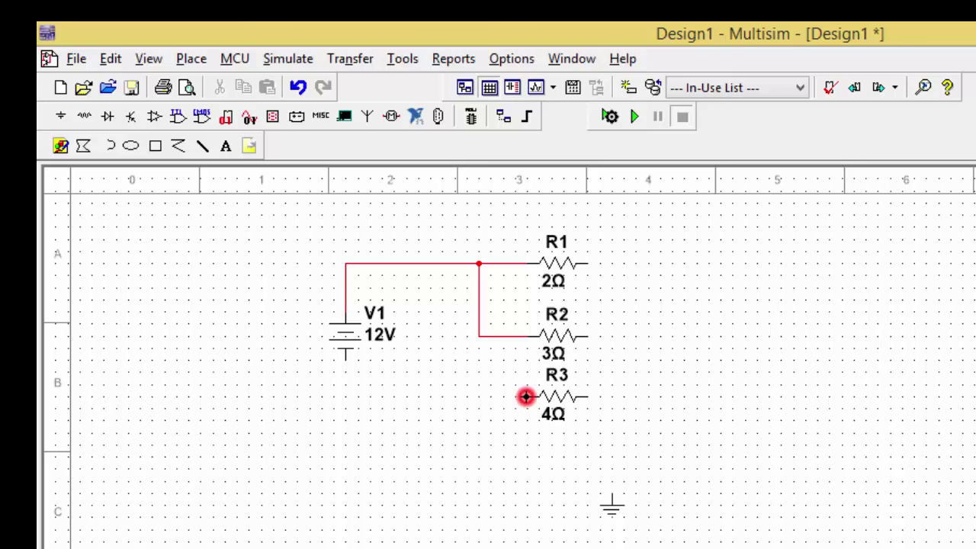
pyautogui.click(479, 337)
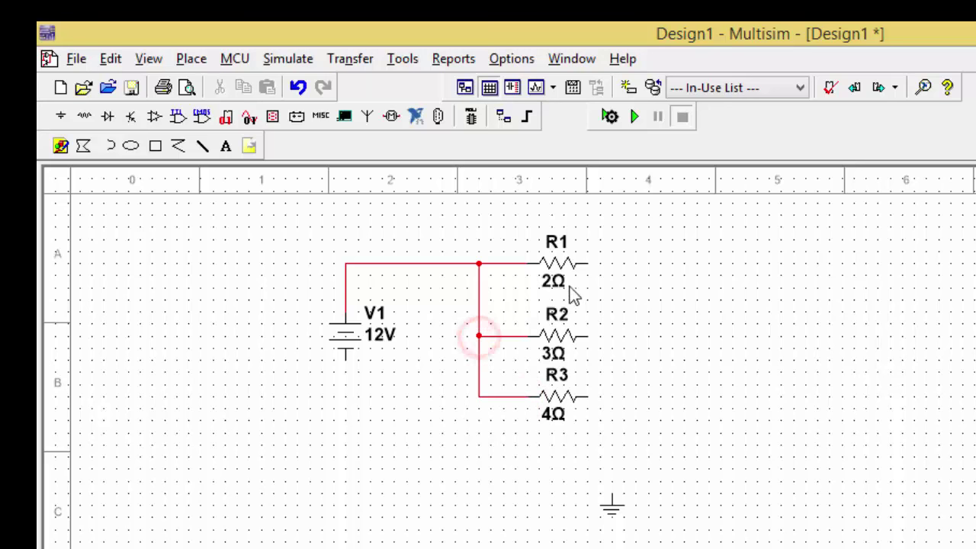
# Join the right ends of R1, R2 and R3 at one right-side junction.
pyautogui.click(584, 263)
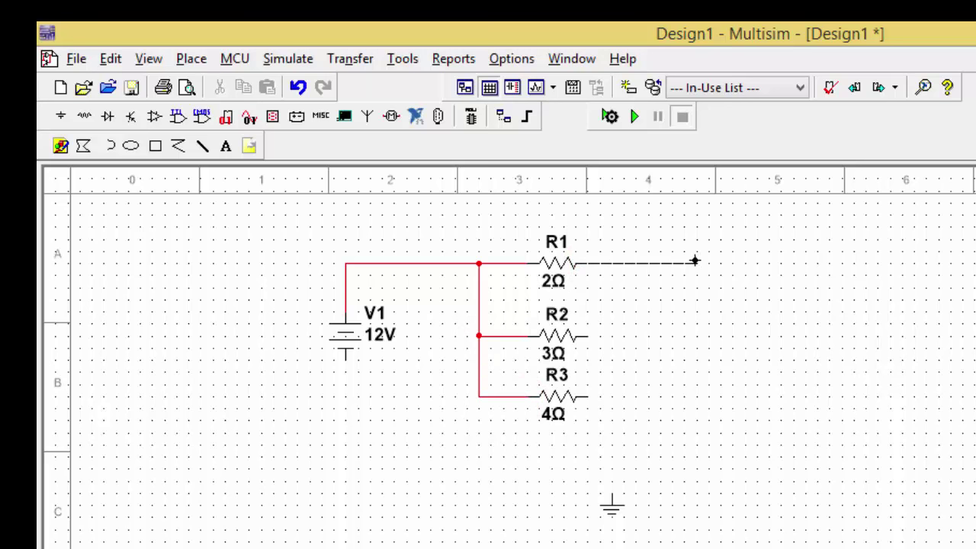
pyautogui.click(696, 264)
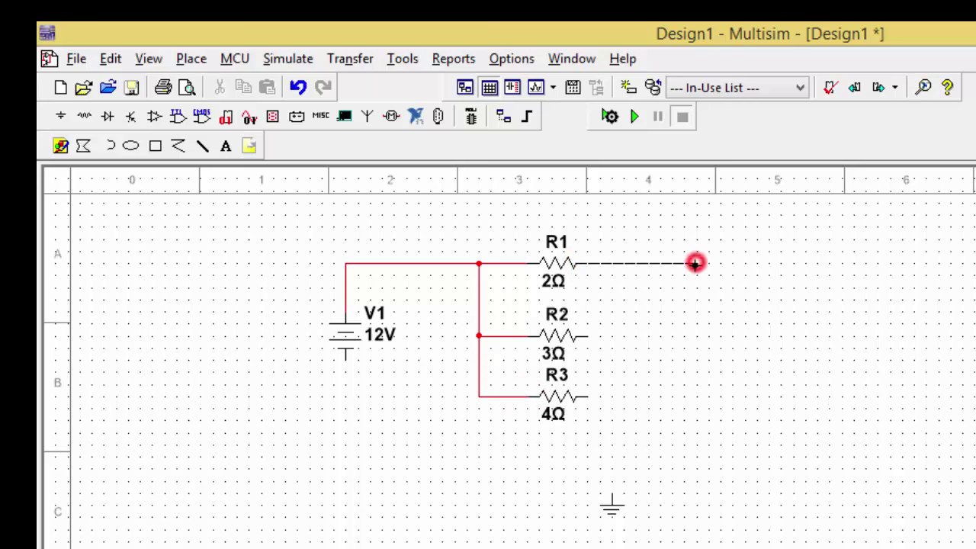
pyautogui.click(589, 336)
pyautogui.click(586, 400)
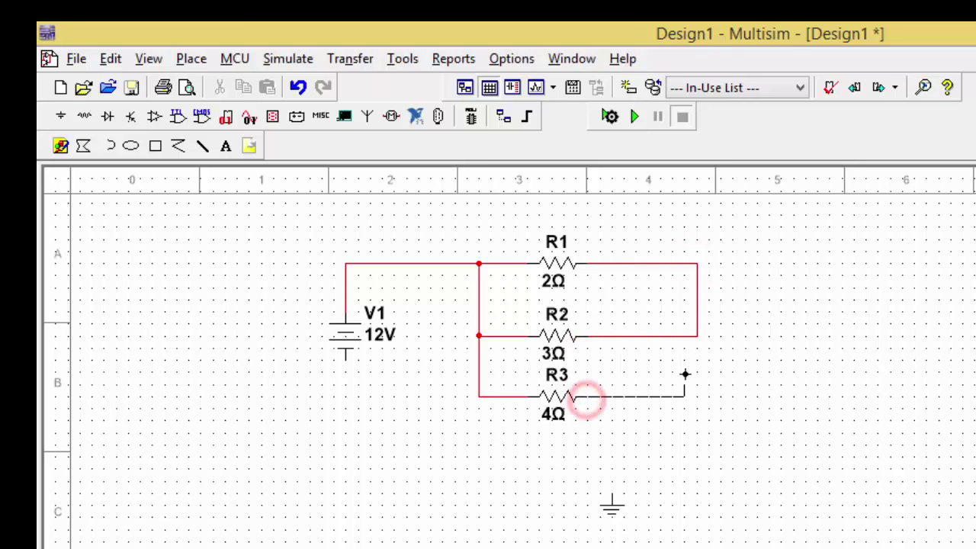
pyautogui.click(696, 335)
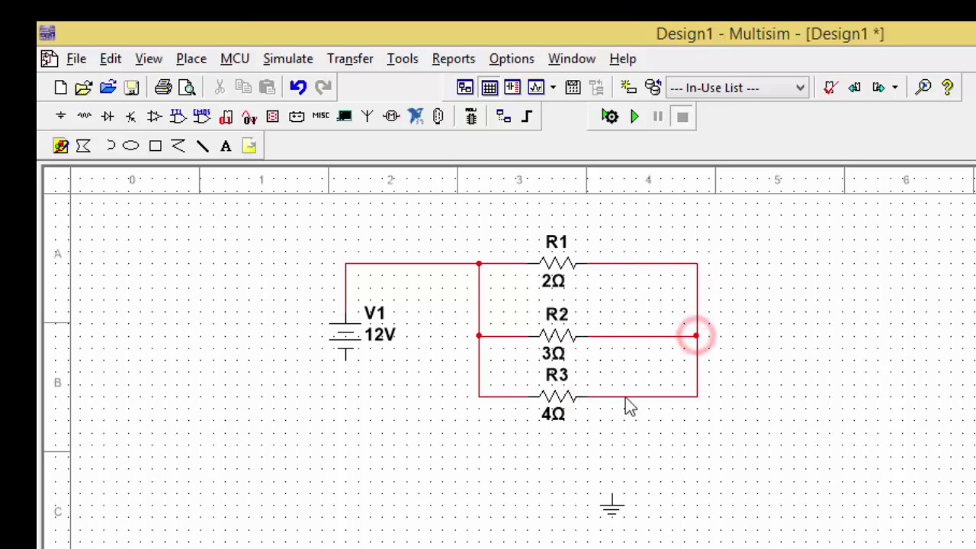
# Route a return wire from V1's negative pin to R3's right junction, and wire ground to it.
pyautogui.click(347, 359)
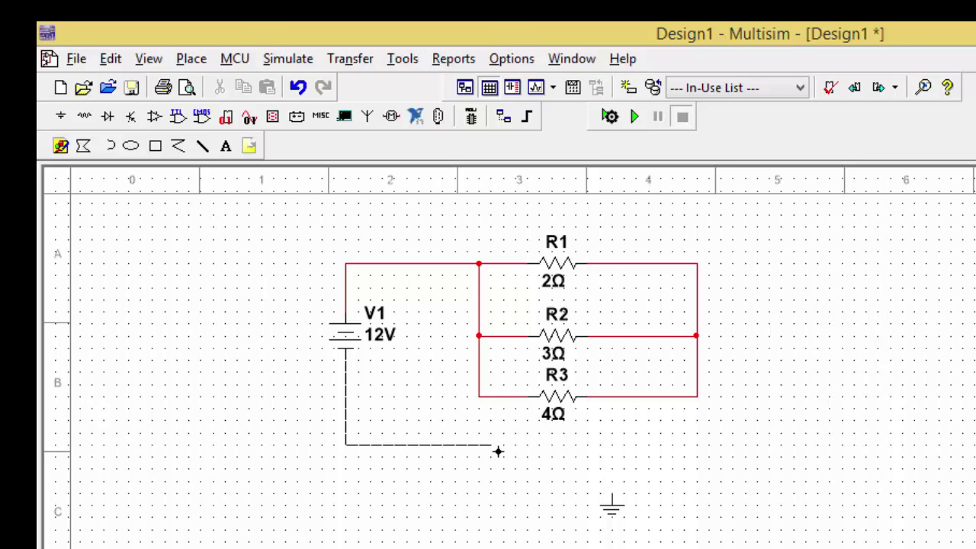
pyautogui.click(693, 458)
pyautogui.click(696, 391)
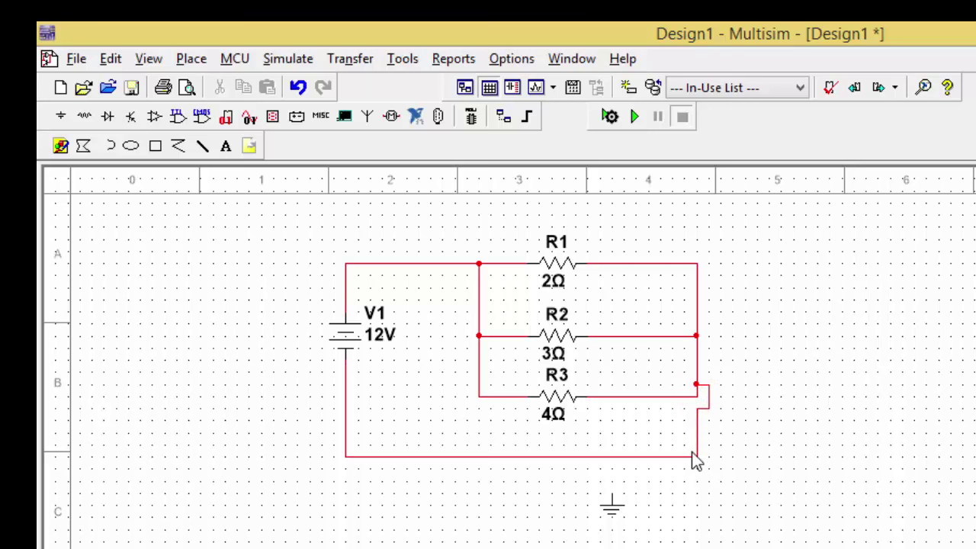
pyautogui.hotkey('ctrl', 'z')
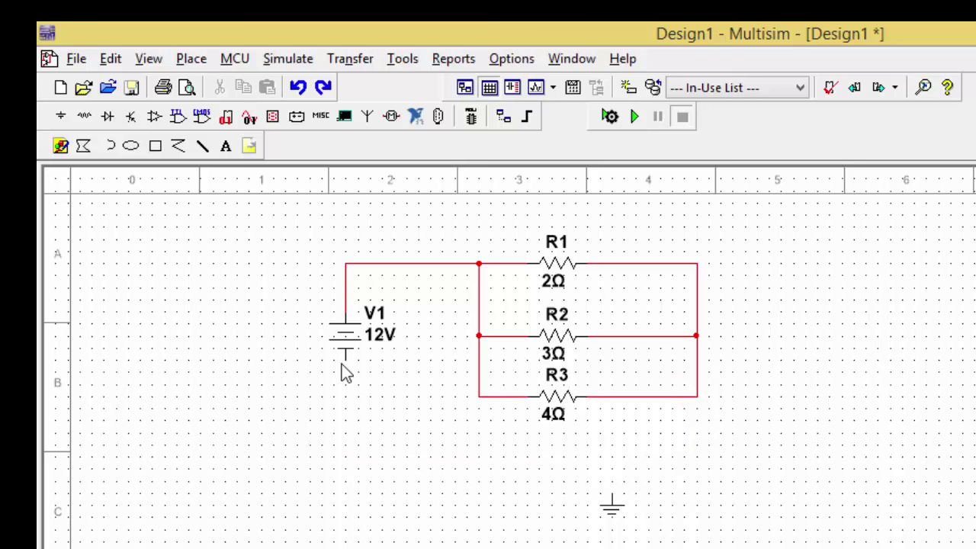
pyautogui.click(344, 365)
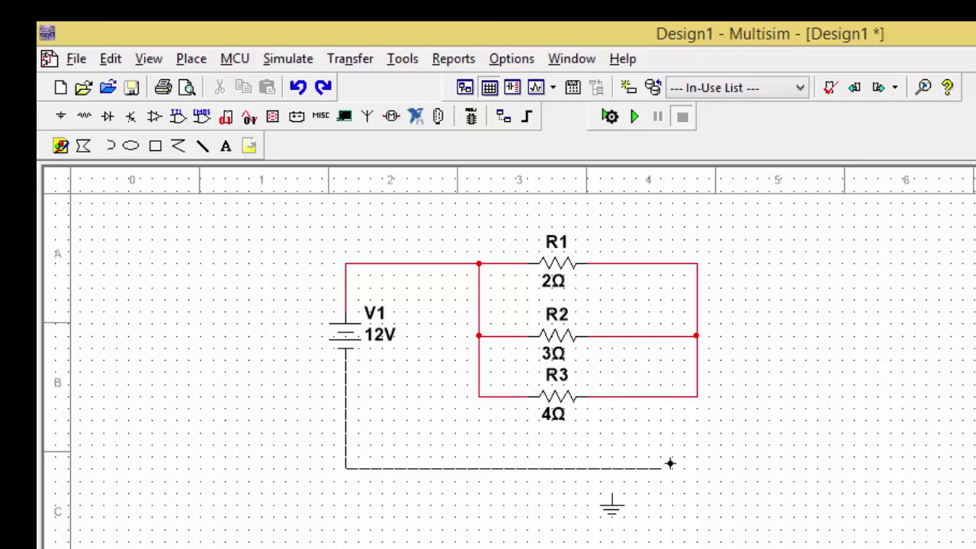
pyautogui.click(696, 458)
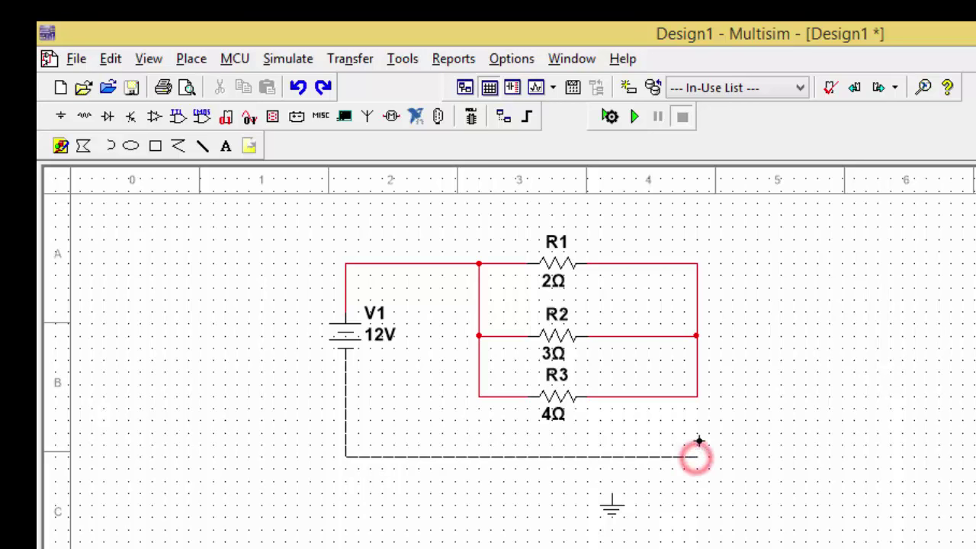
pyautogui.click(696, 396)
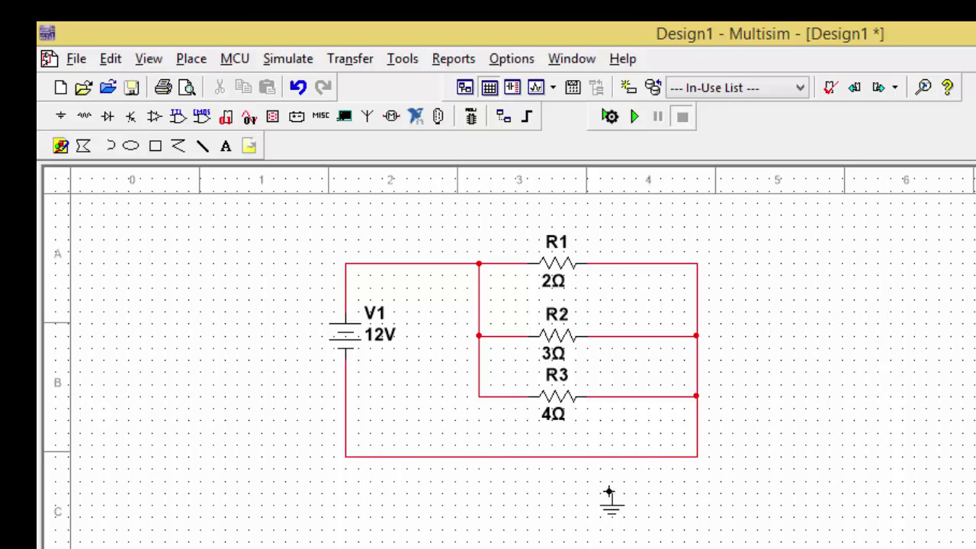
pyautogui.click(612, 494)
pyautogui.click(611, 458)
pyautogui.click(451, 264)
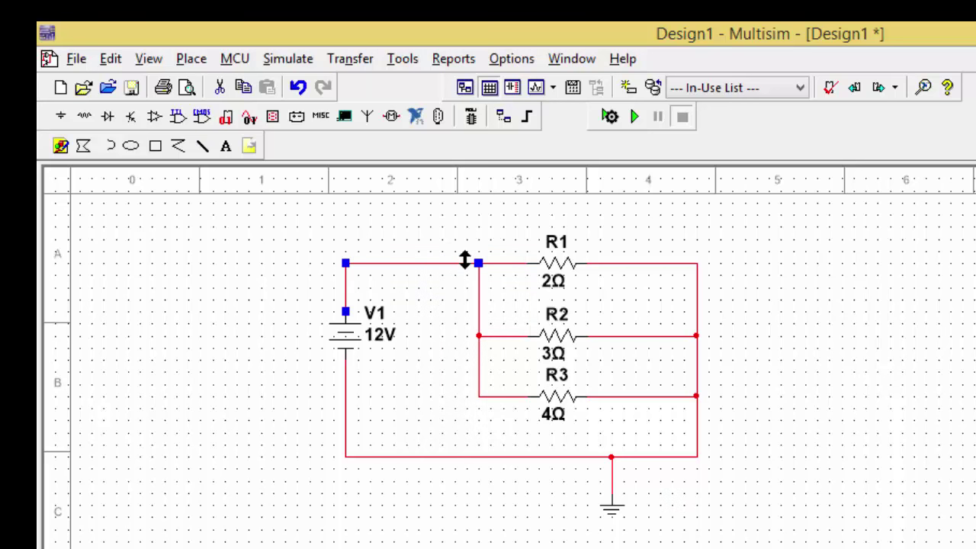
pyautogui.press('Delete')
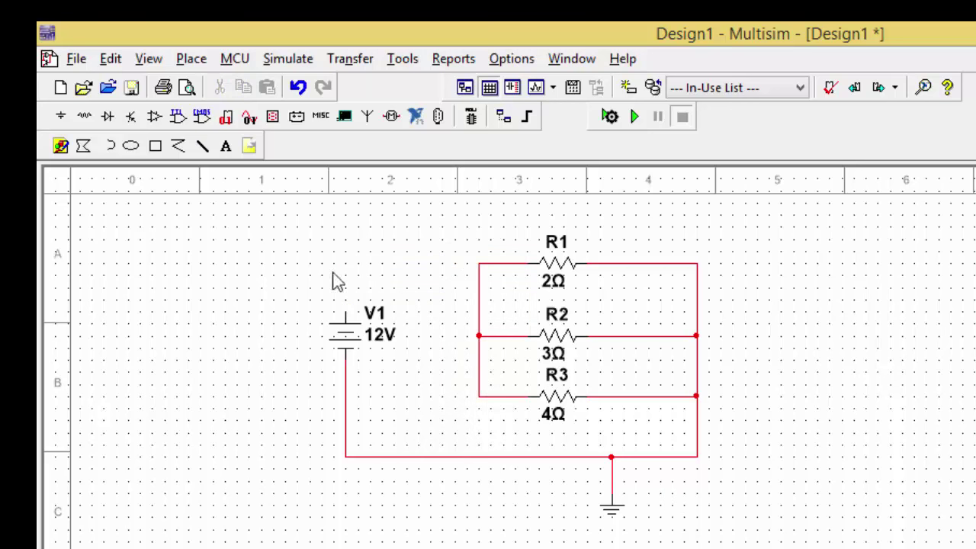
pyautogui.click(346, 313)
pyautogui.click(476, 334)
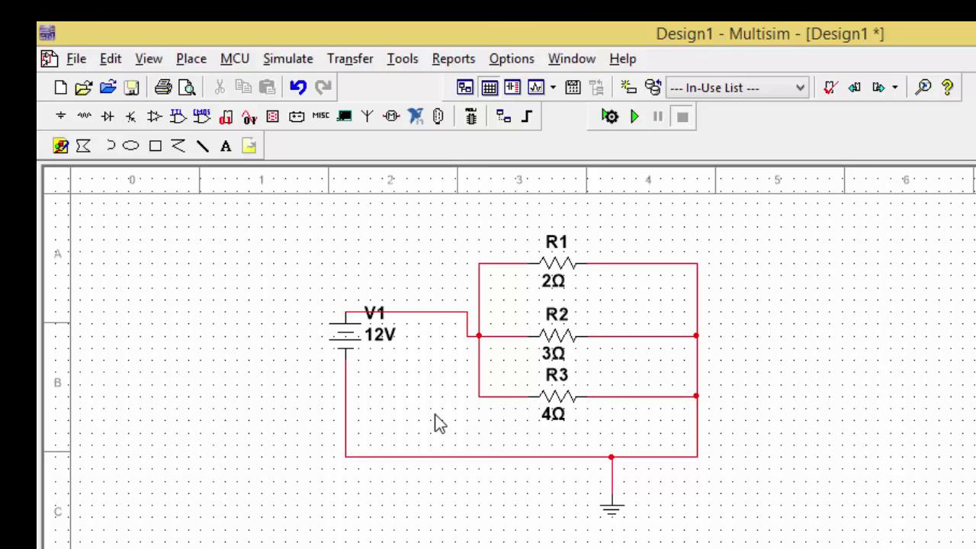
pyautogui.hotkey('ctrl', 'z')
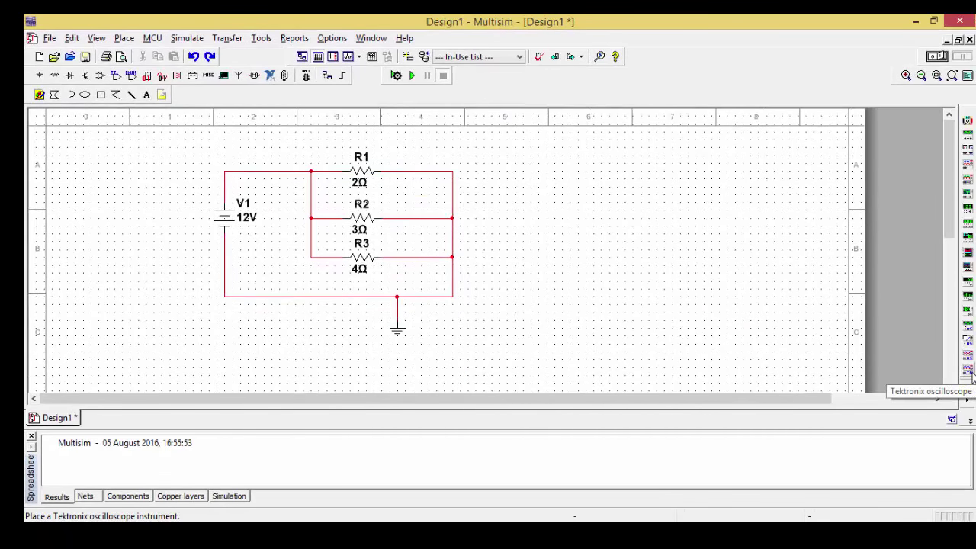
# Place a Tektronix oscilloscope. Wire channels 1–3 to the R1, R2 and R3 left nodes and G to ground.
pyautogui.click(970, 372)
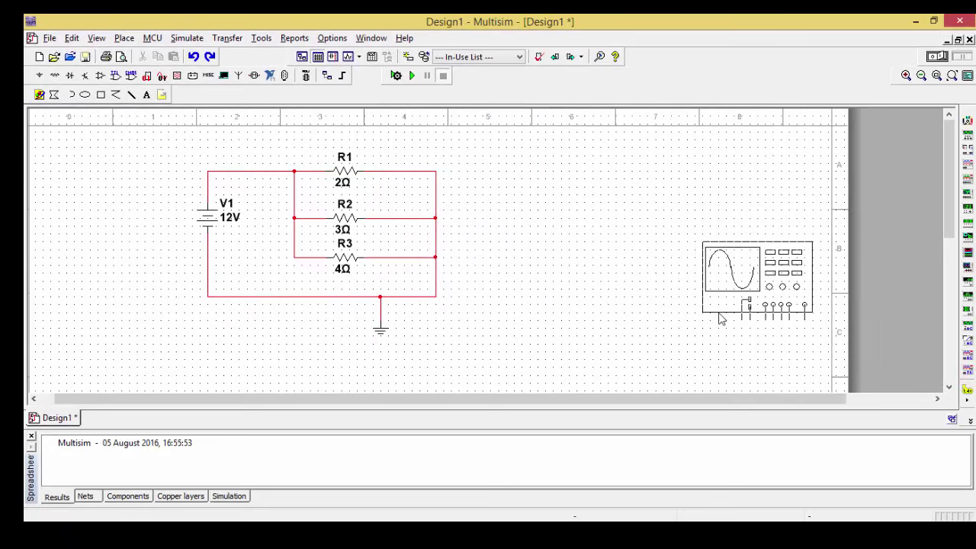
pyautogui.click(562, 305)
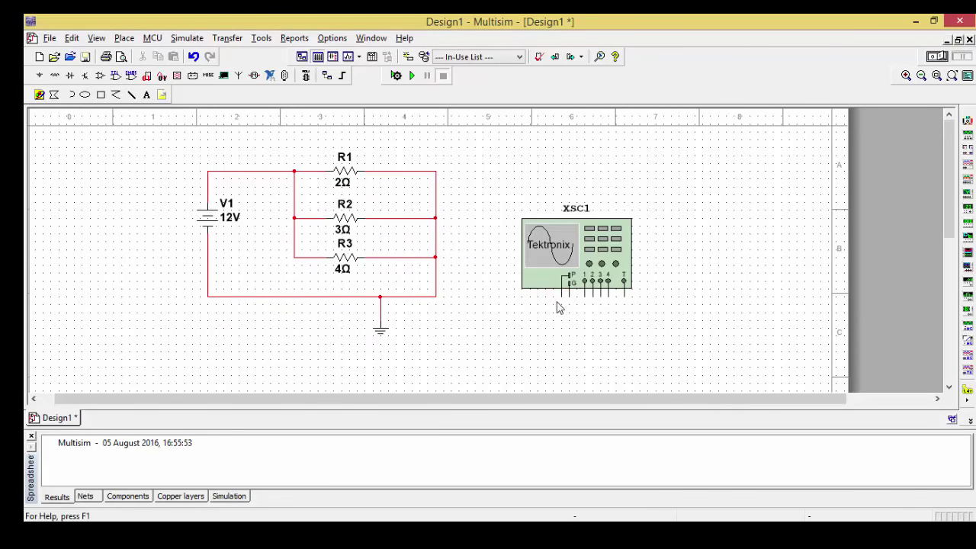
pyautogui.click(584, 295)
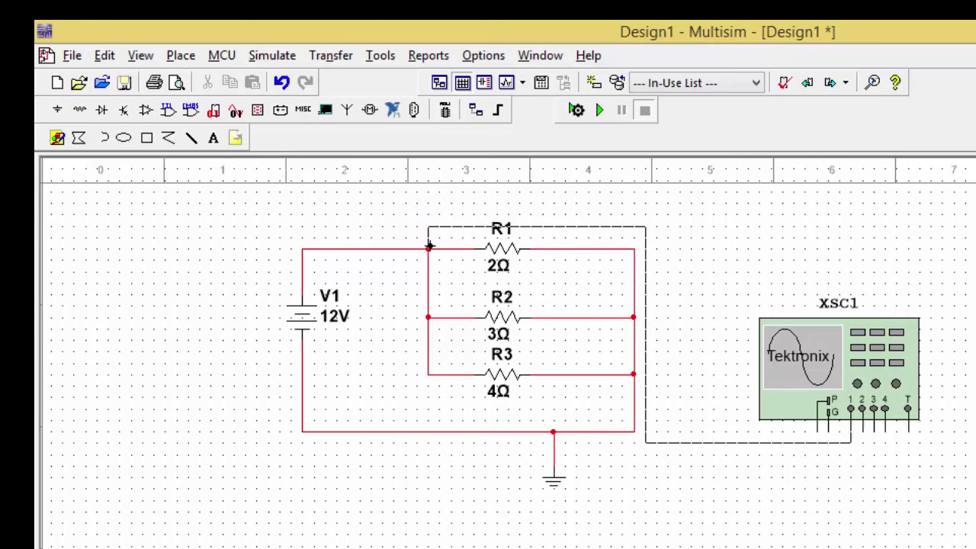
pyautogui.click(429, 246)
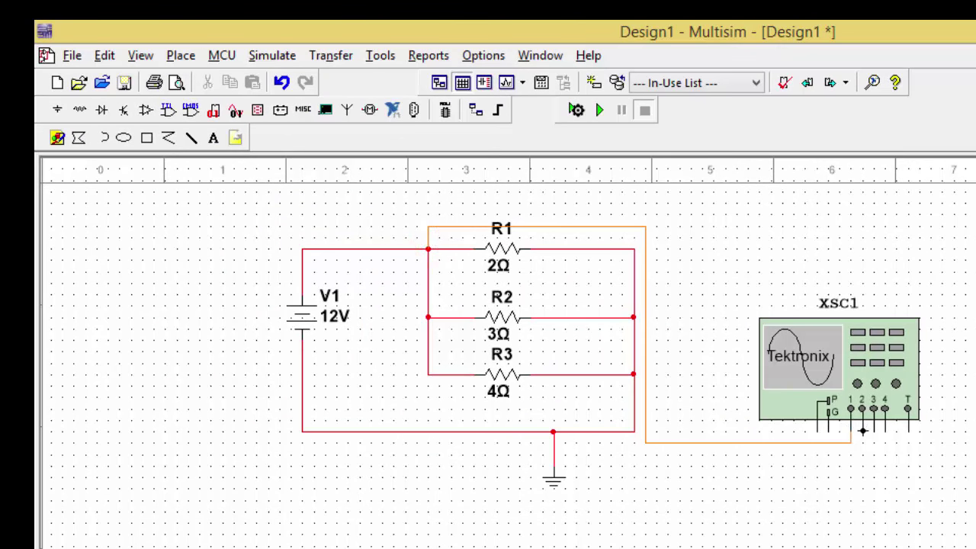
pyautogui.click(862, 431)
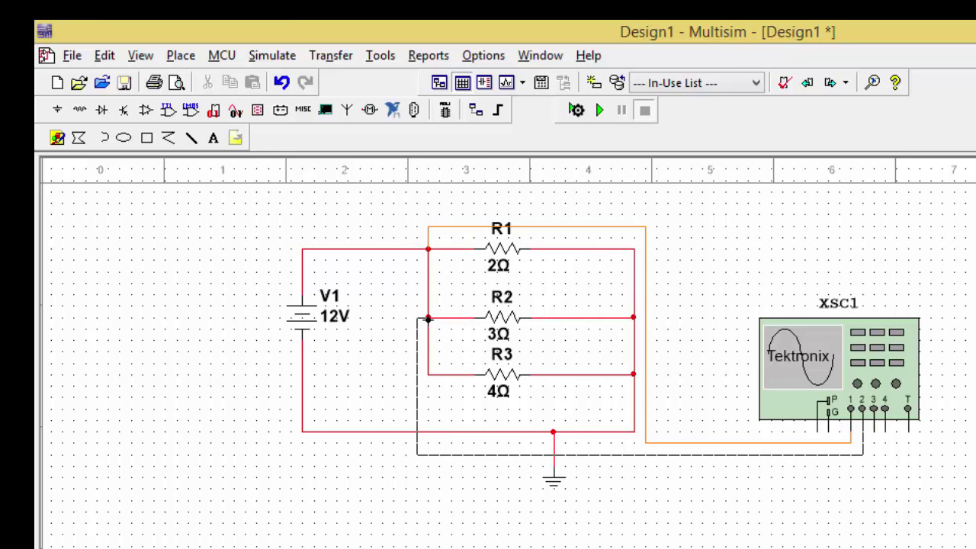
pyautogui.click(428, 319)
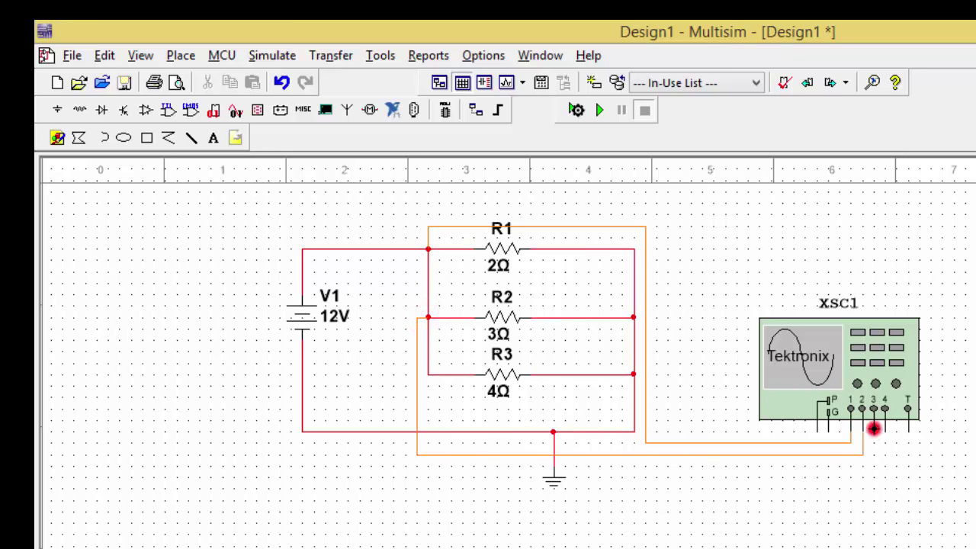
pyautogui.click(873, 429)
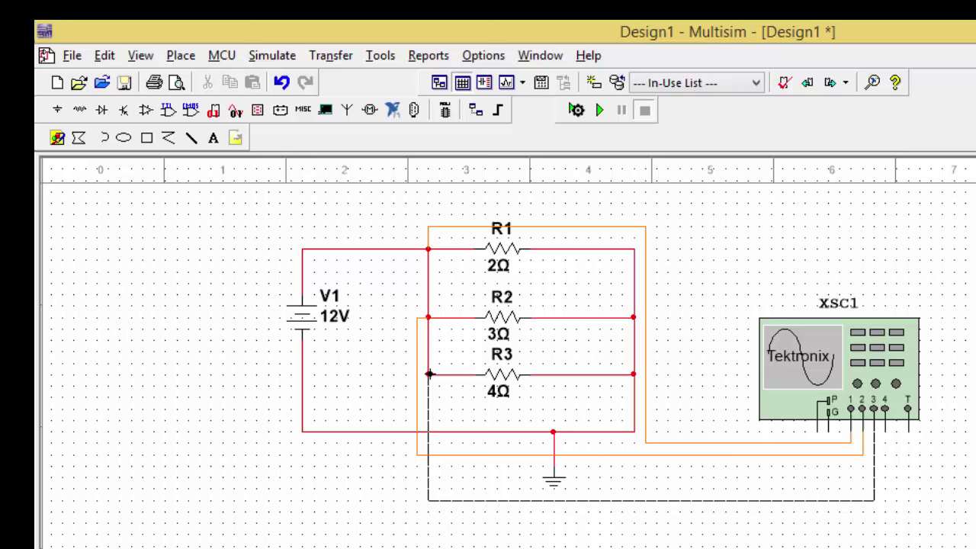
pyautogui.click(429, 374)
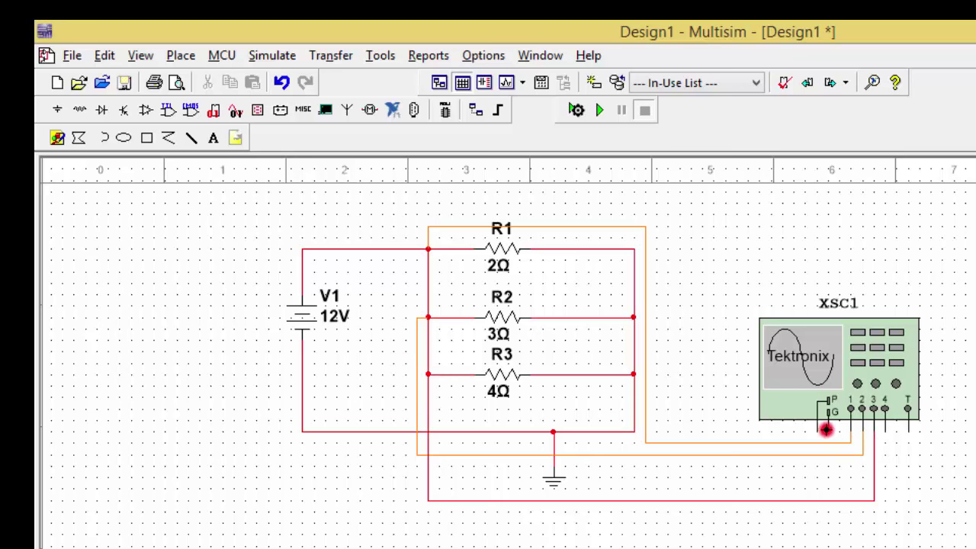
pyautogui.click(826, 429)
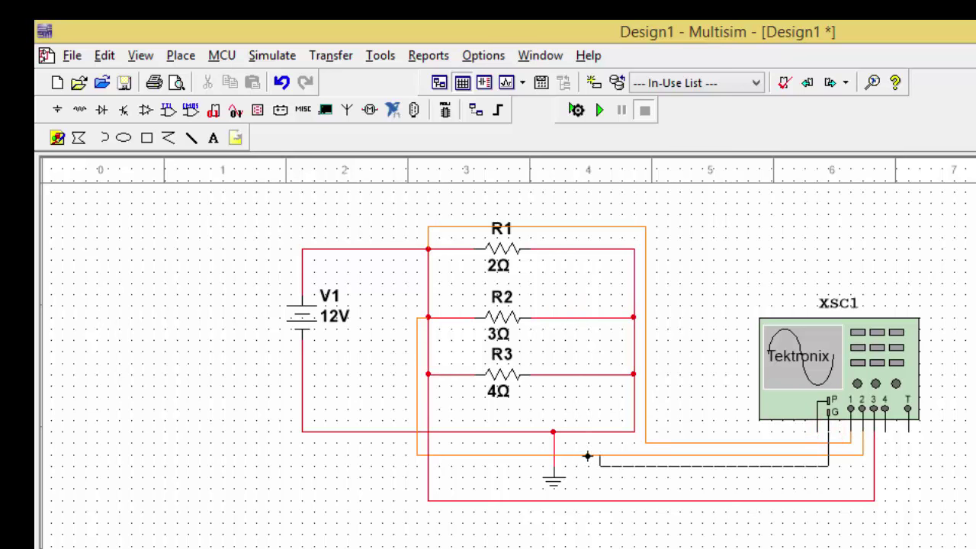
pyautogui.click(598, 432)
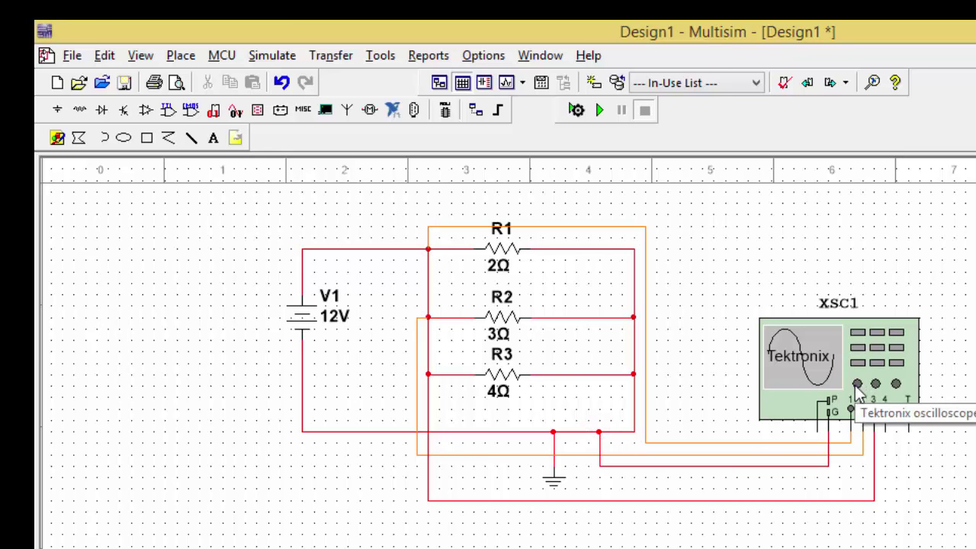
pyautogui.click(581, 249)
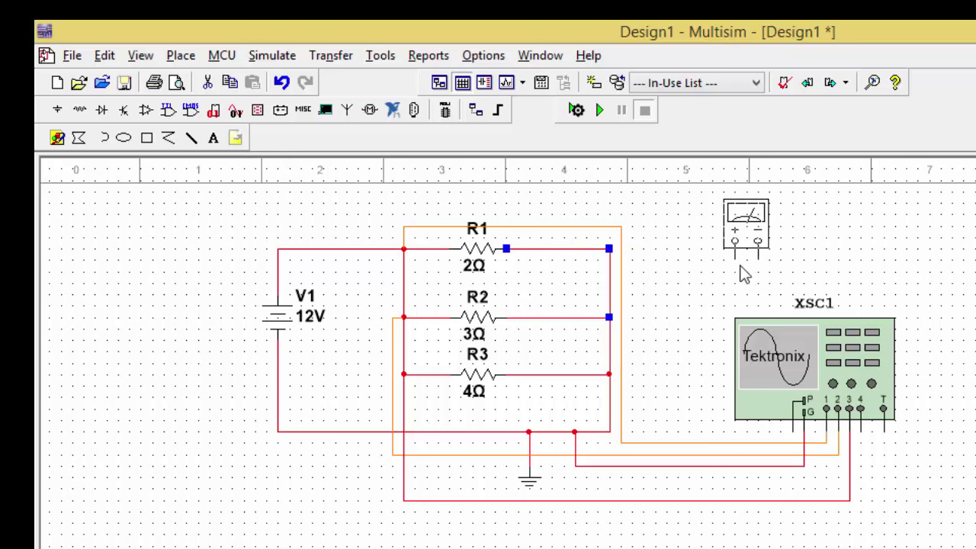
# Delete the R1–R2 wire and connect XMM1 from R1's right end (+) to the R2 junction (−).
pyautogui.click(689, 273)
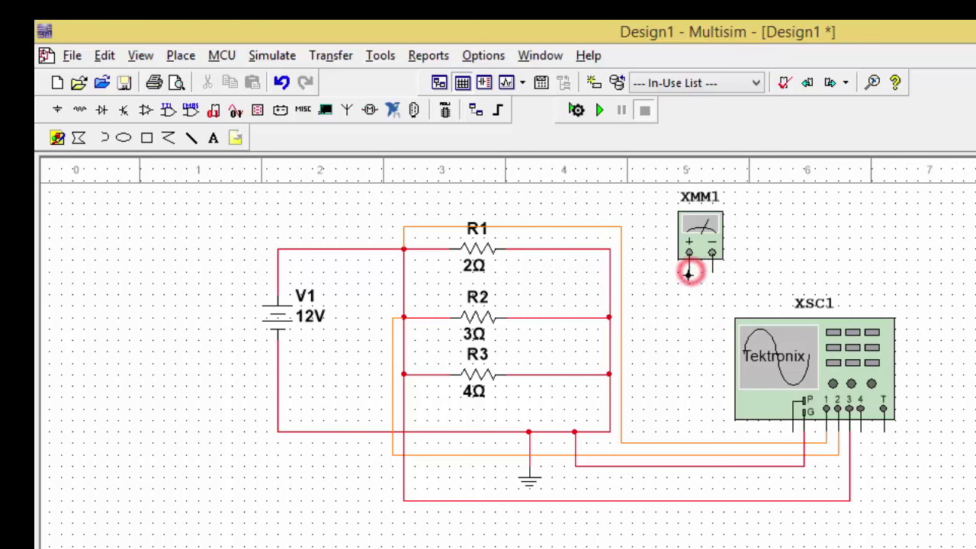
pyautogui.click(568, 261)
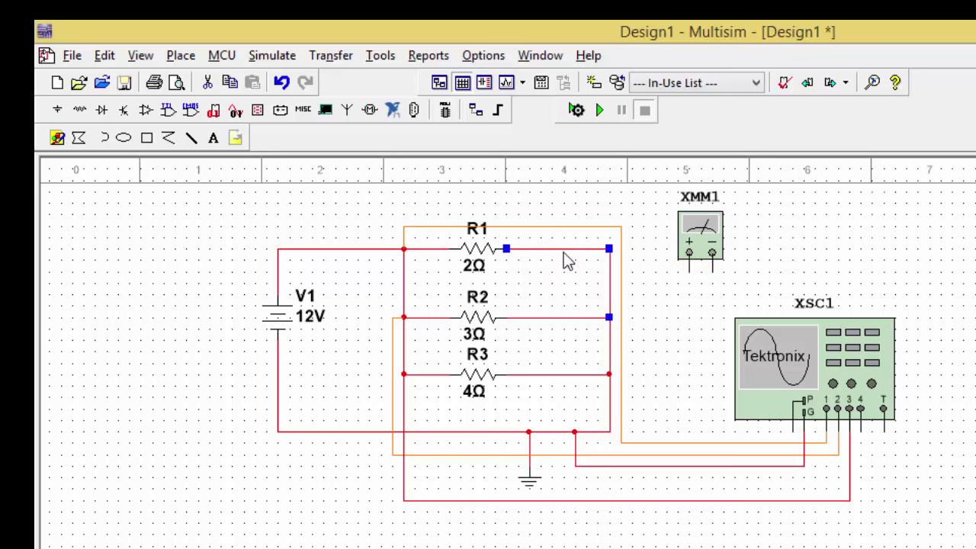
pyautogui.press('Delete')
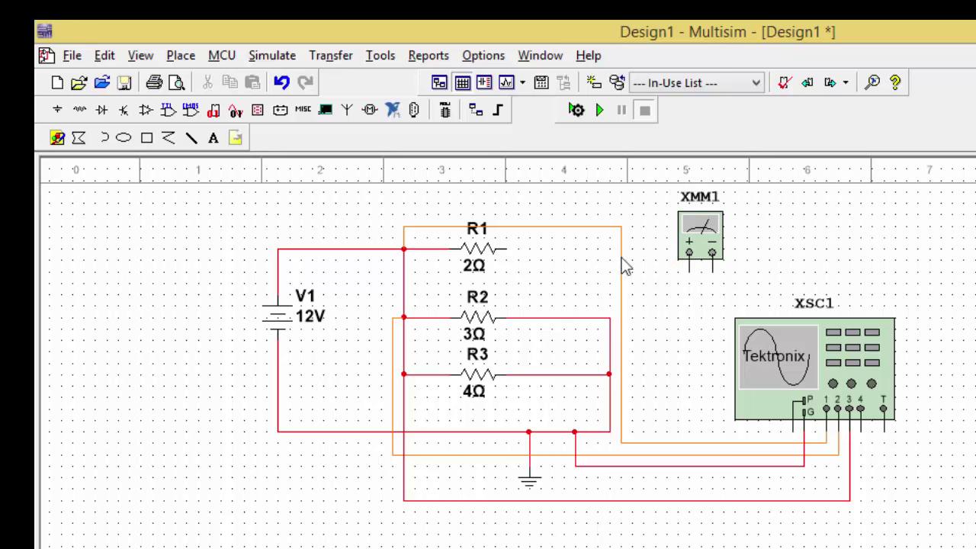
pyautogui.moveTo(710, 227); pyautogui.dragTo(664, 229)
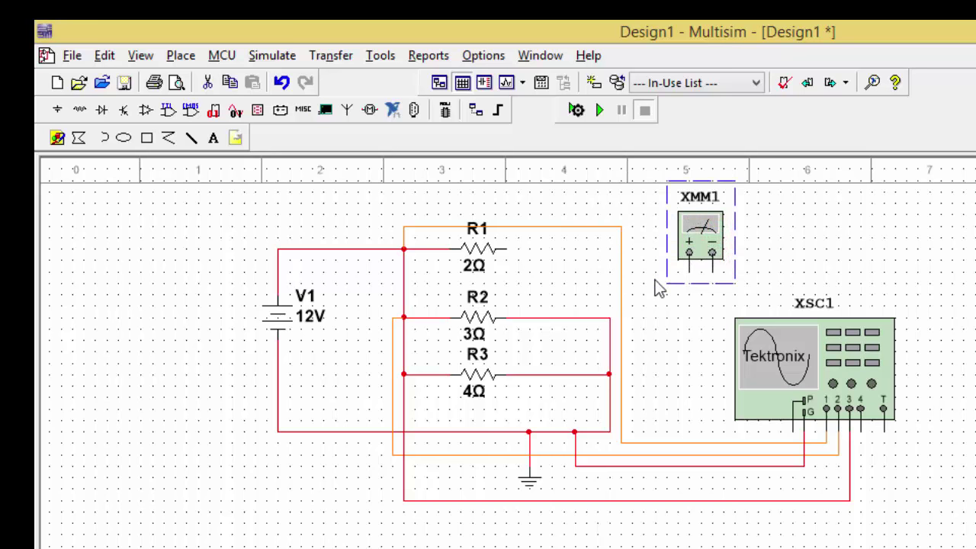
pyautogui.click(644, 267)
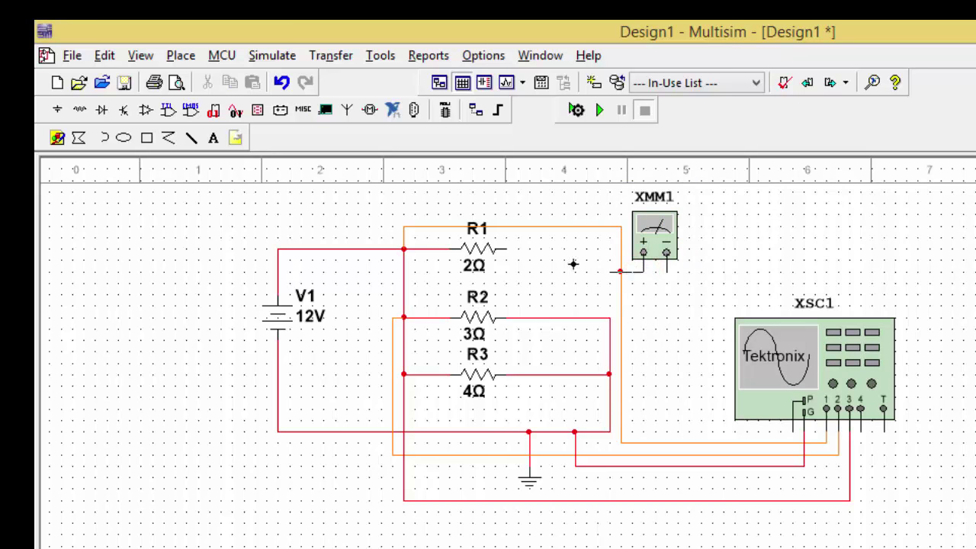
pyautogui.click(507, 248)
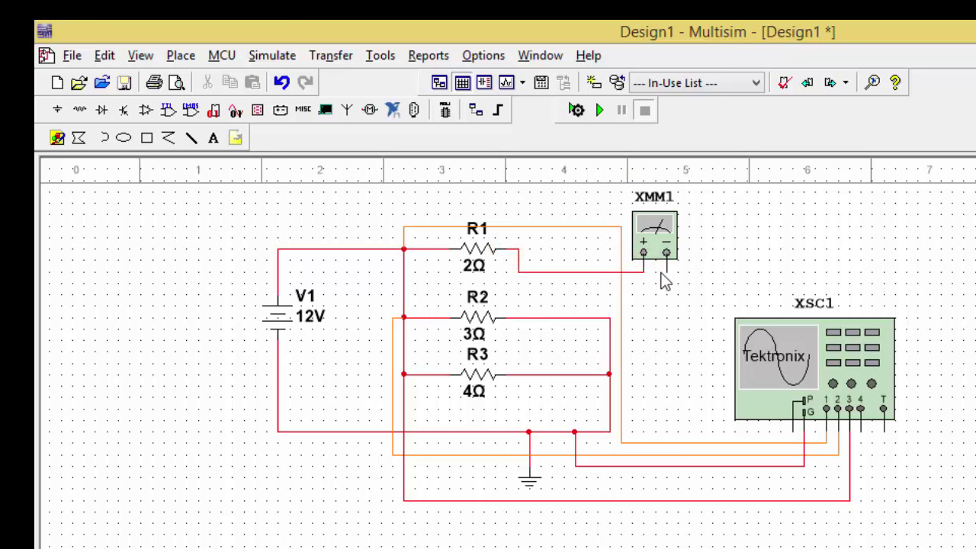
pyautogui.click(667, 267)
pyautogui.click(608, 317)
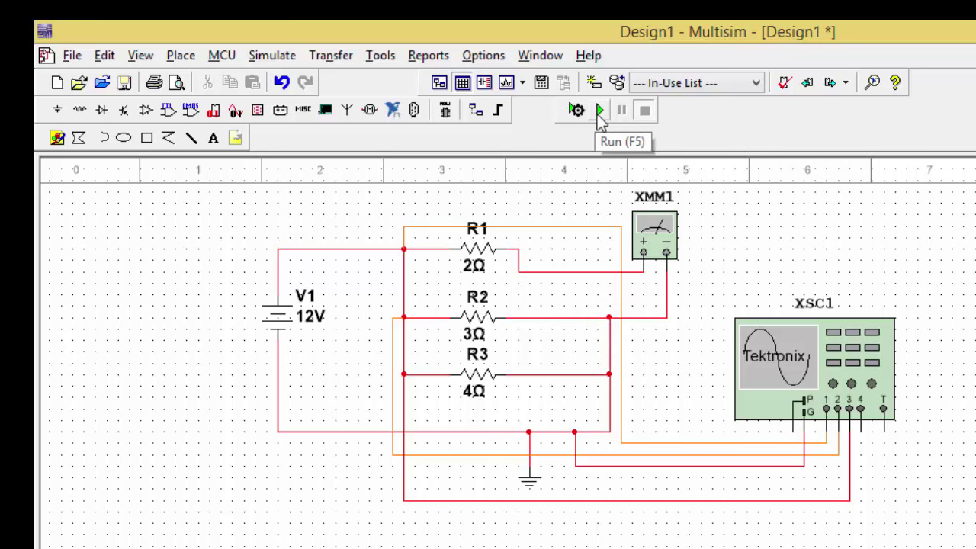
# Run the simulation with XMM1 measuring current (6 A), then open the XSC1 oscilloscope panel.
pyautogui.click(600, 114)
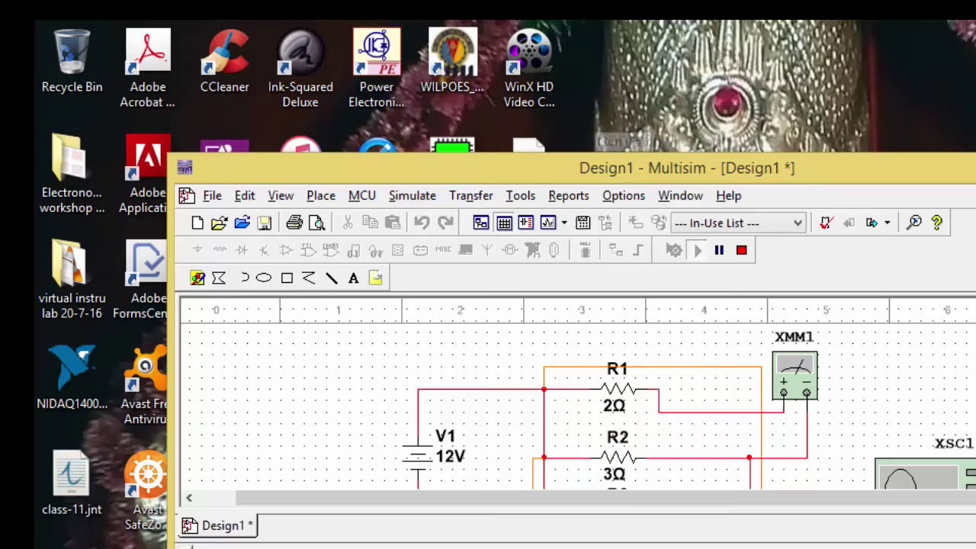
pyautogui.press('super+Up')
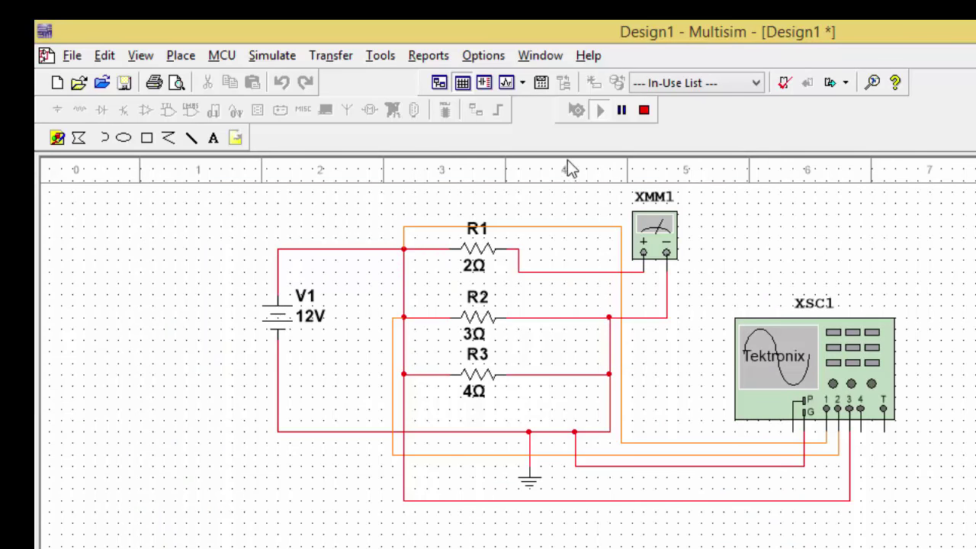
pyautogui.doubleClick(650, 233)
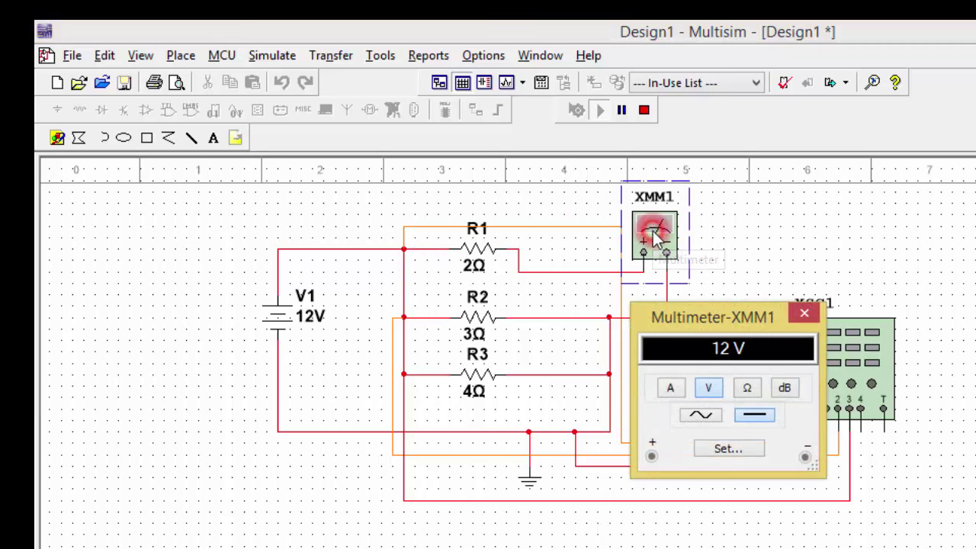
pyautogui.click(670, 387)
pyautogui.moveTo(726, 316); pyautogui.dragTo(894, 285)
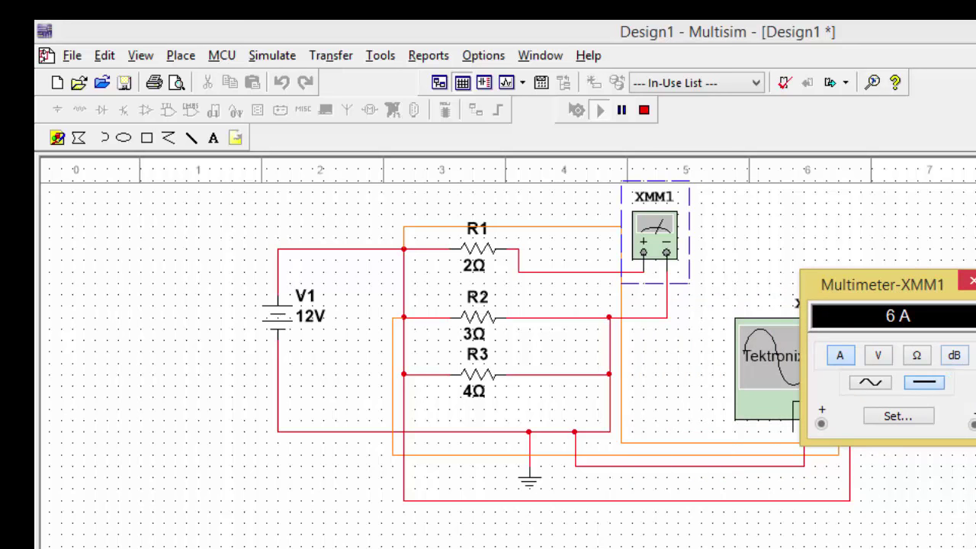
pyautogui.click(970, 281)
pyautogui.doubleClick(811, 362)
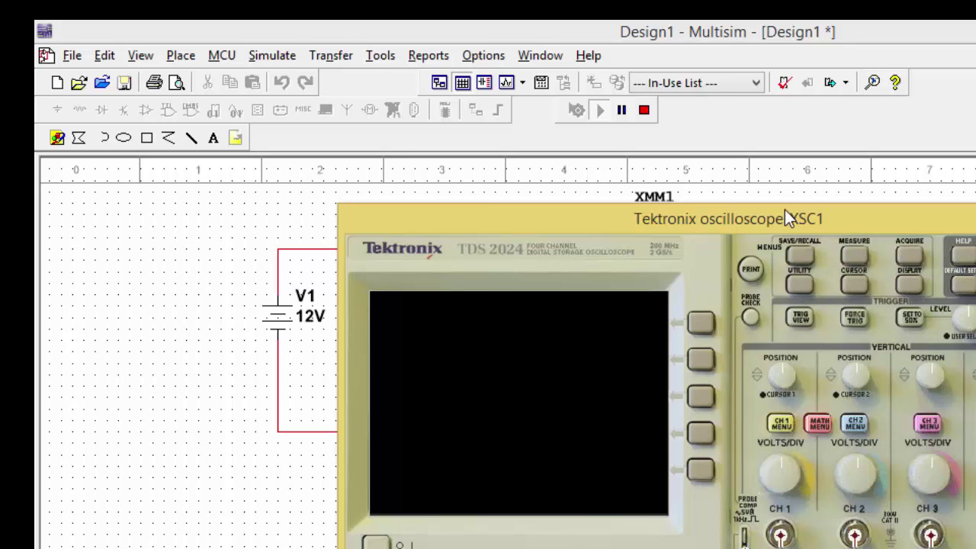
# Power on the scope and Auto Set to view the traces. Then power it off, close it and stop simulating.
pyautogui.moveTo(785, 211); pyautogui.dragTo(725, 180)
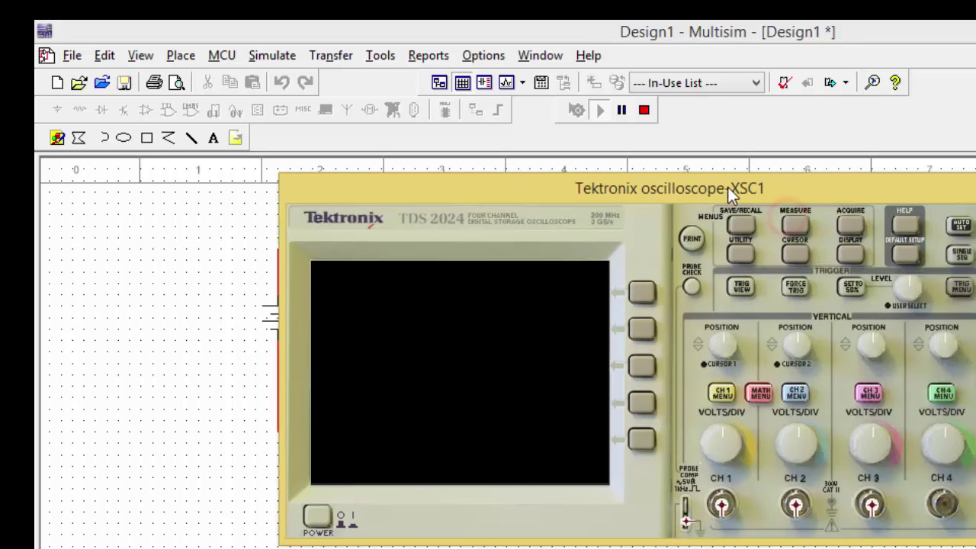
pyautogui.click(315, 521)
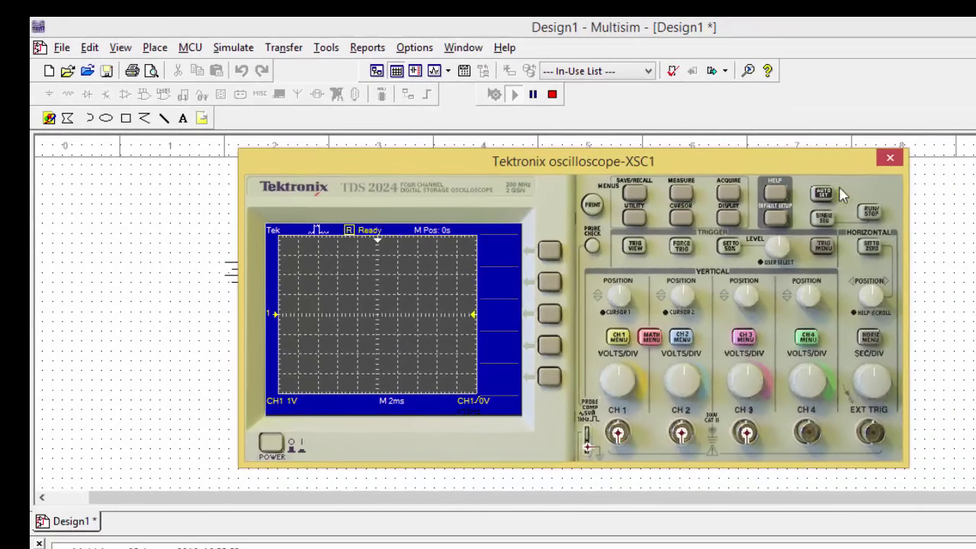
pyautogui.click(827, 194)
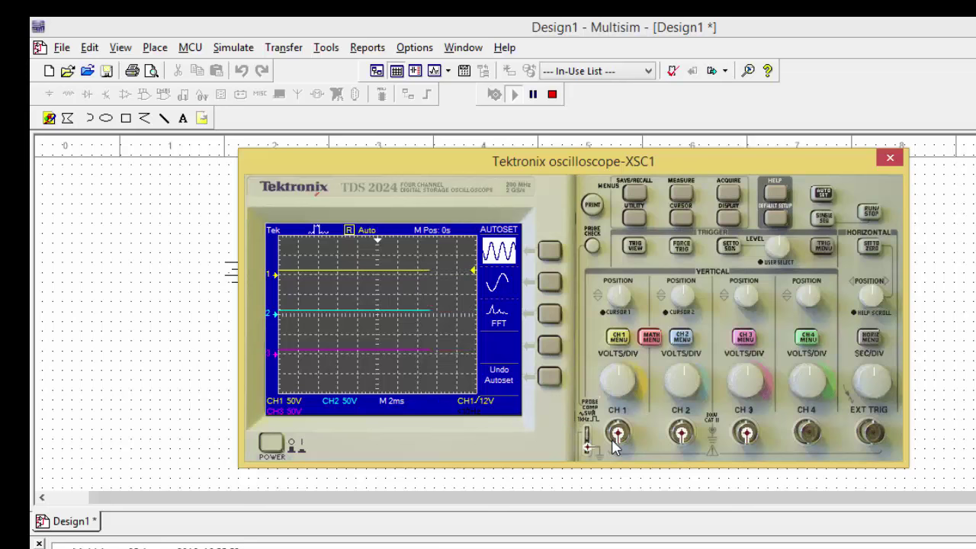
pyautogui.click(870, 212)
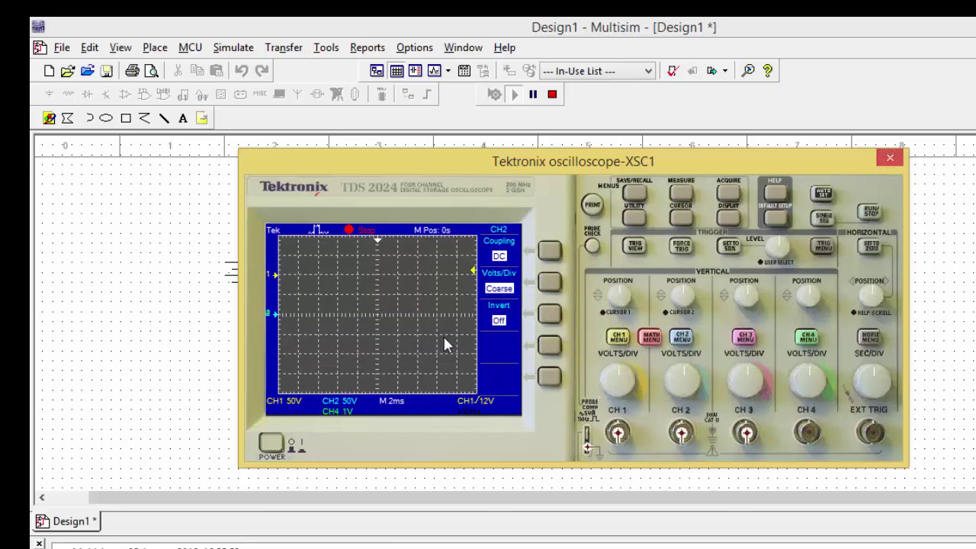
pyautogui.click(278, 440)
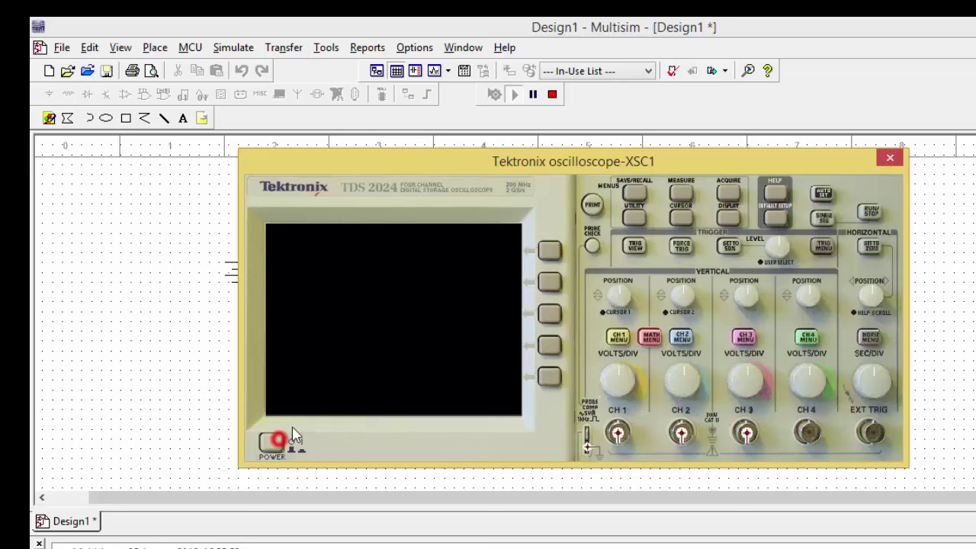
pyautogui.click(889, 158)
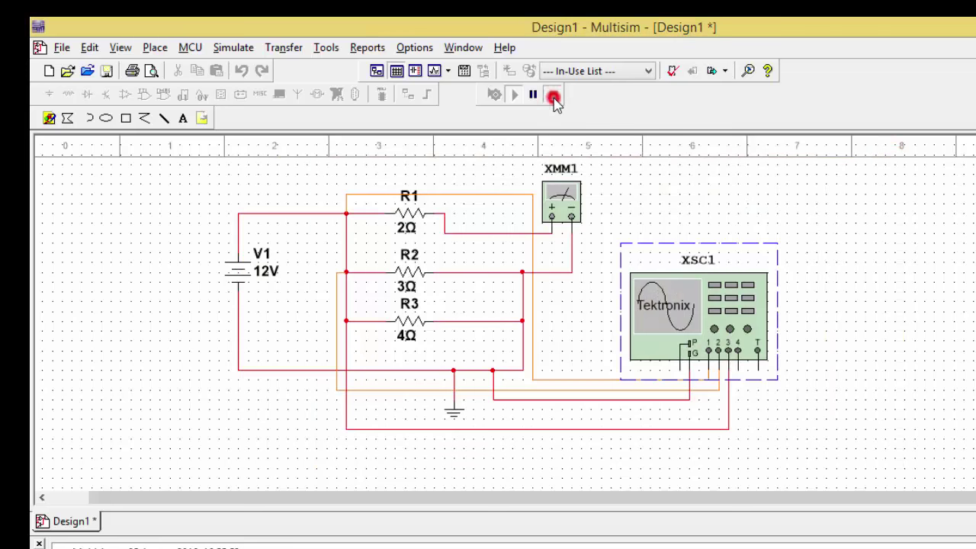
pyautogui.click(553, 95)
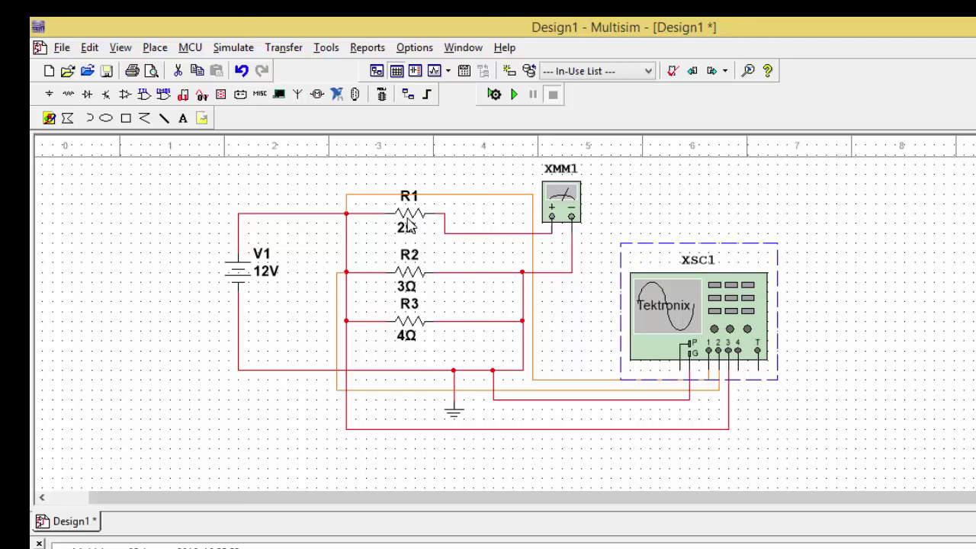
# Set R1 to 2.2Ω, rerun the simulation, check the multimeter current, then stop.
pyautogui.doubleClick(412, 218)
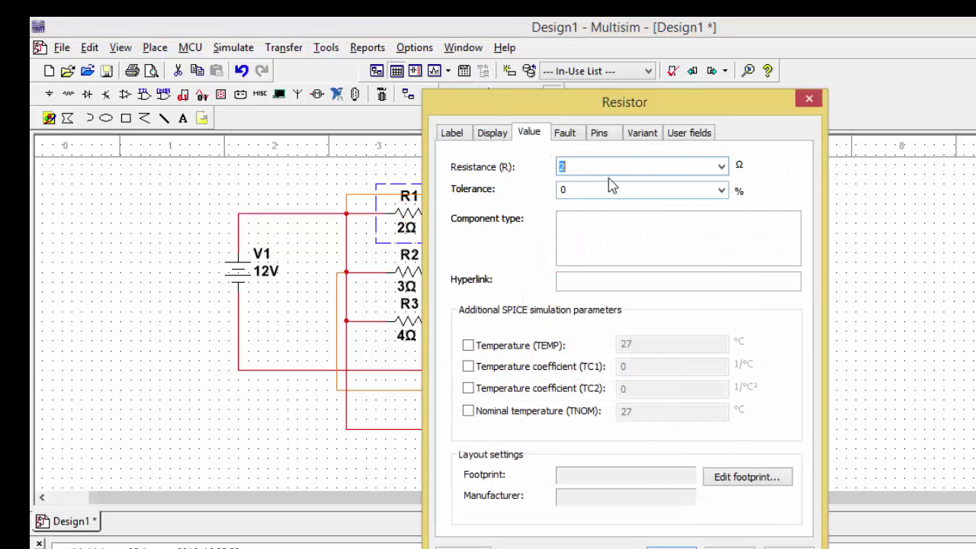
pyautogui.click(718, 168)
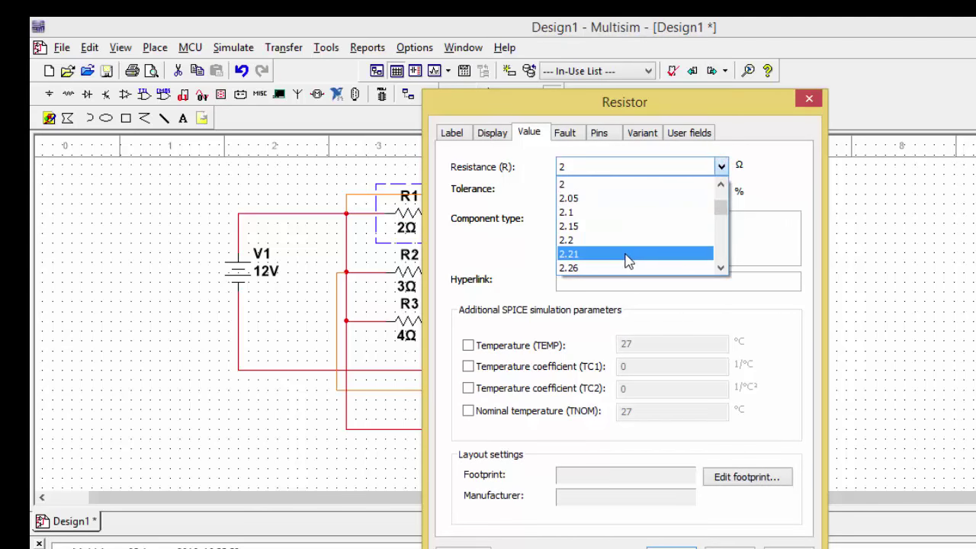
pyautogui.click(625, 240)
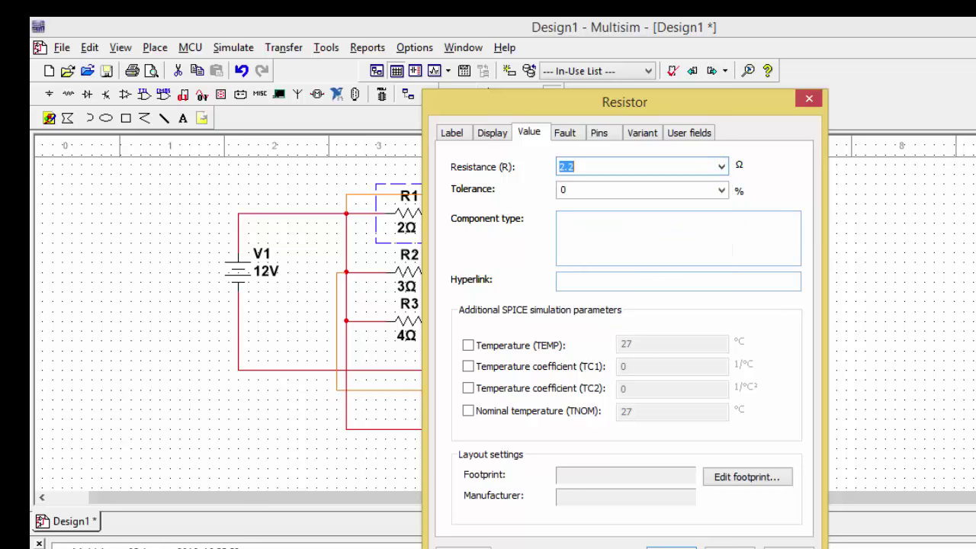
pyautogui.press('Return')
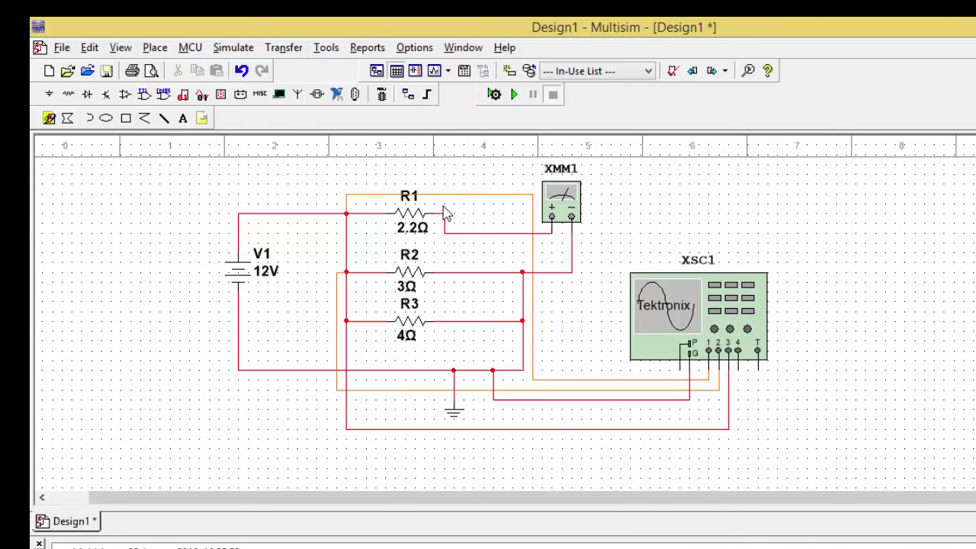
pyautogui.click(514, 95)
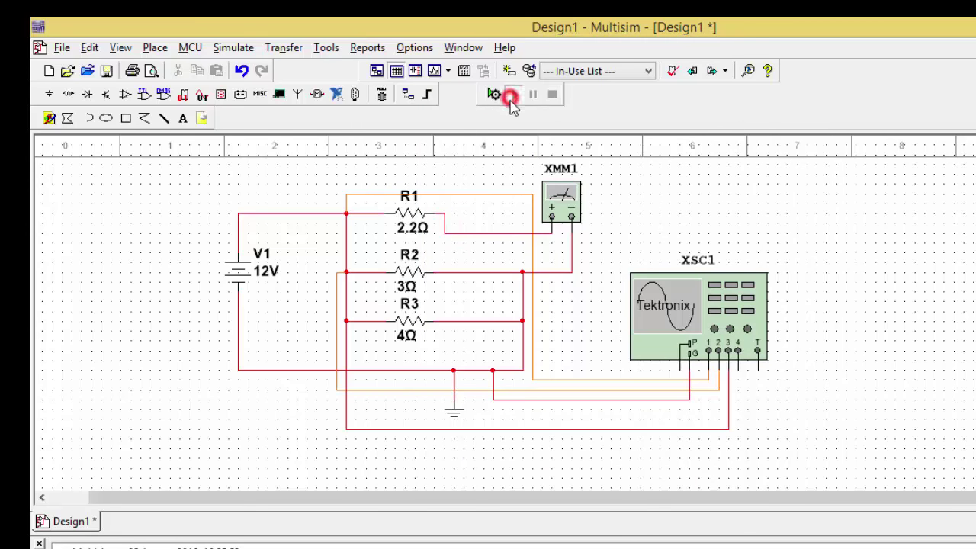
pyautogui.doubleClick(567, 217)
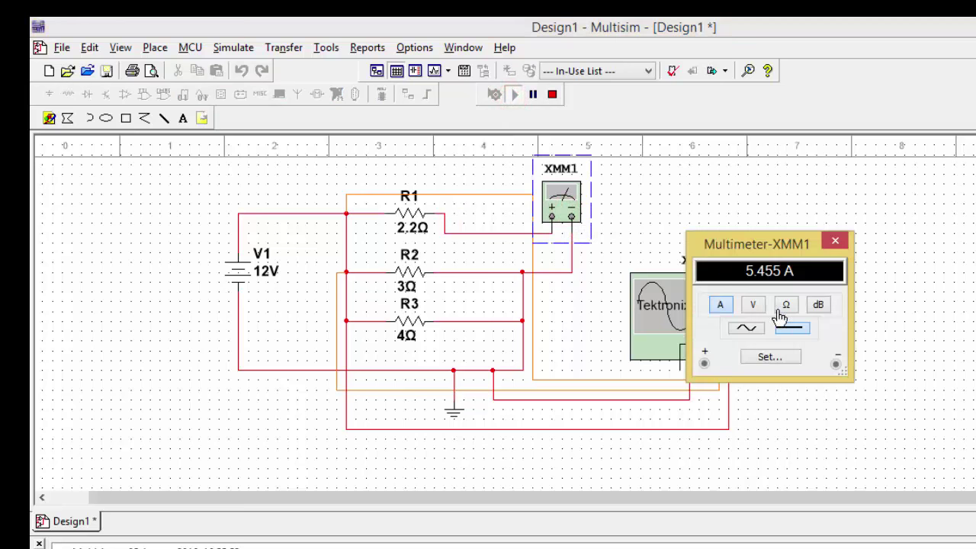
pyautogui.click(835, 242)
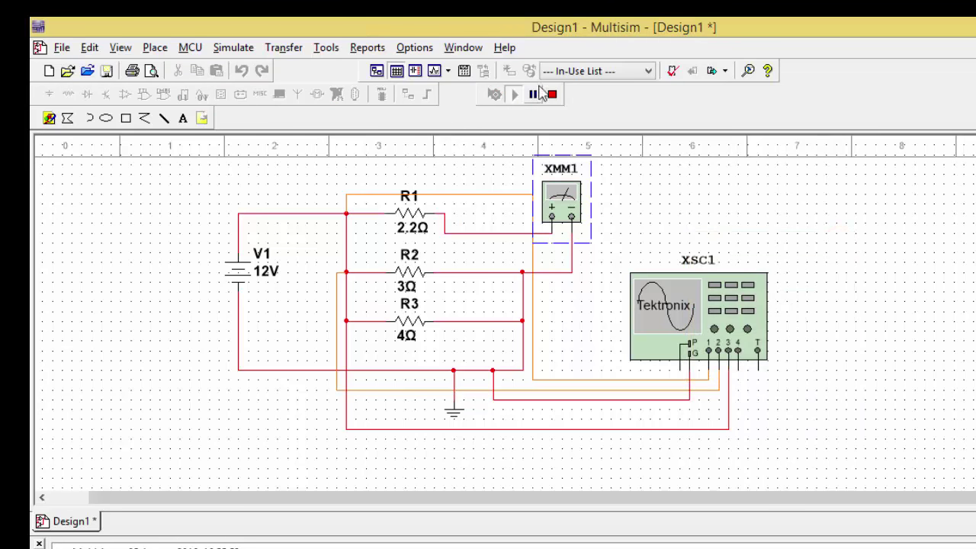
pyautogui.click(552, 94)
# Change R1 to 2.4Ω and rerun the simulation to read 5 A on the multimeter.
pyautogui.doubleClick(422, 223)
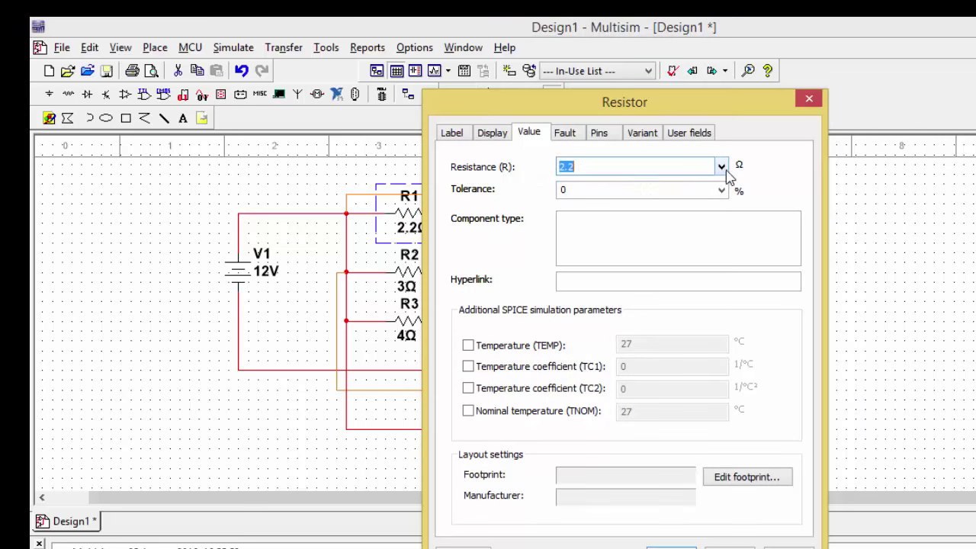
pyautogui.click(720, 166)
pyautogui.click(689, 254)
pyautogui.click(671, 547)
pyautogui.click(511, 93)
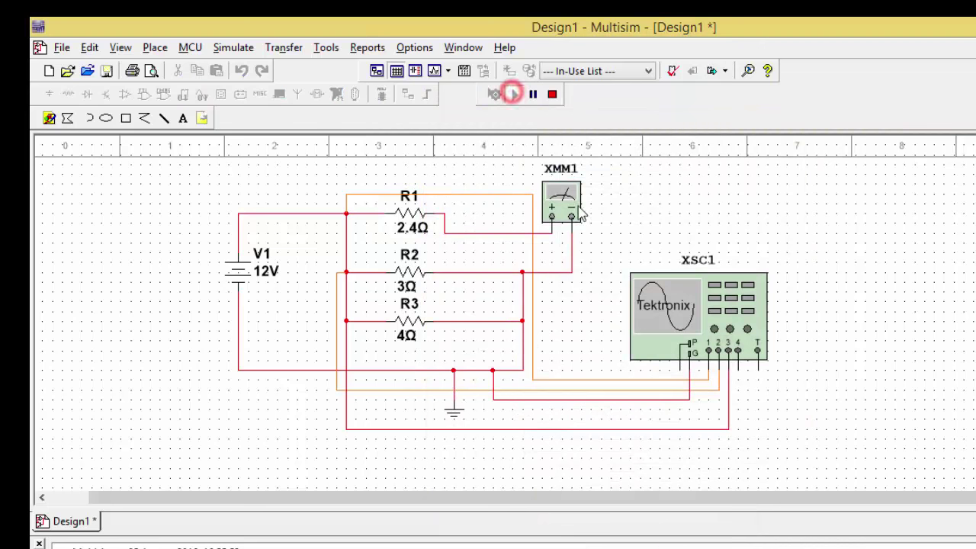
pyautogui.doubleClick(570, 206)
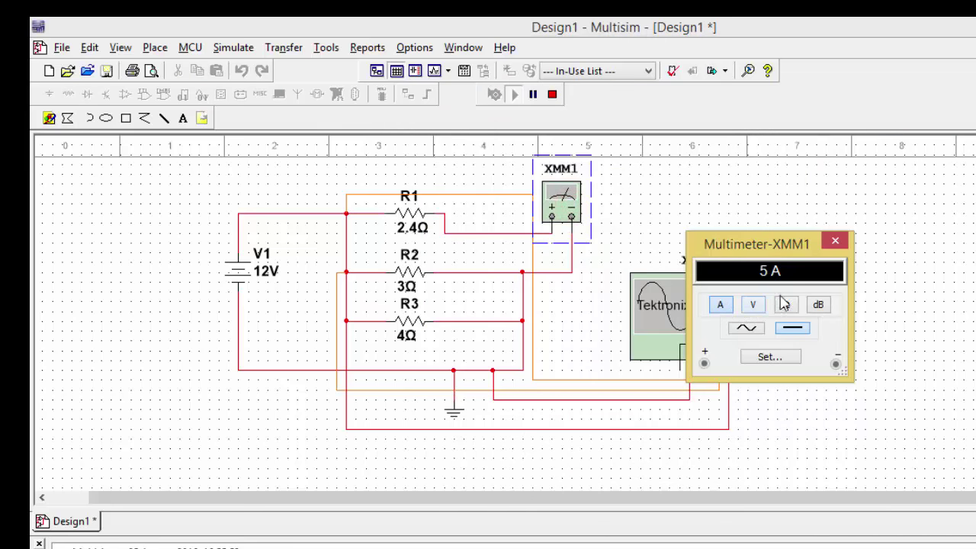
pyautogui.click(836, 243)
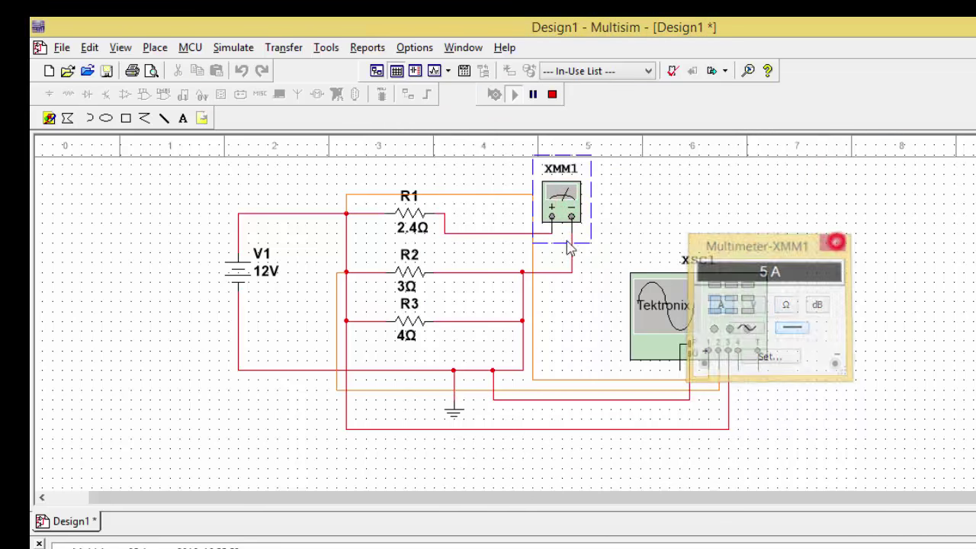
# Choose 2.55Ω for R1, dismiss the simulation-running warning and stop the simulation.
pyautogui.doubleClick(423, 216)
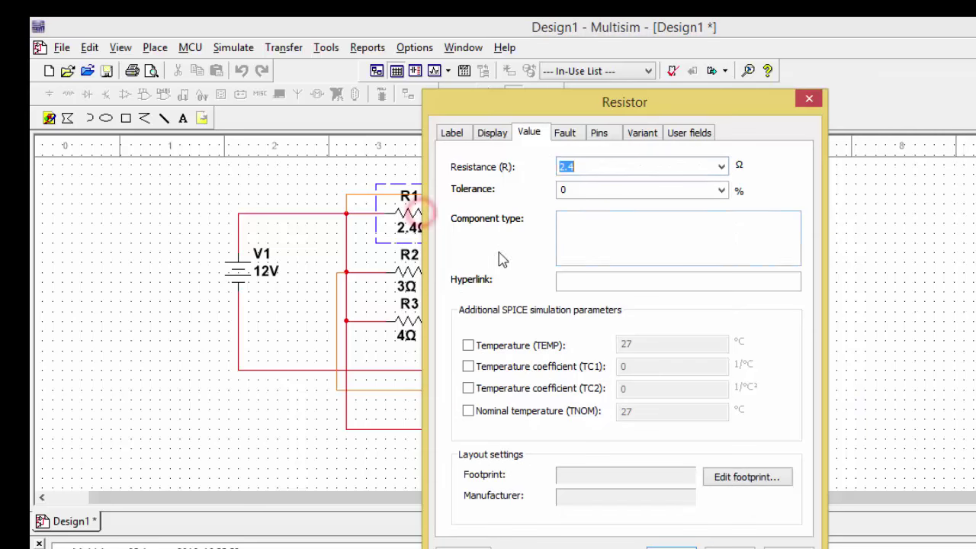
pyautogui.click(720, 167)
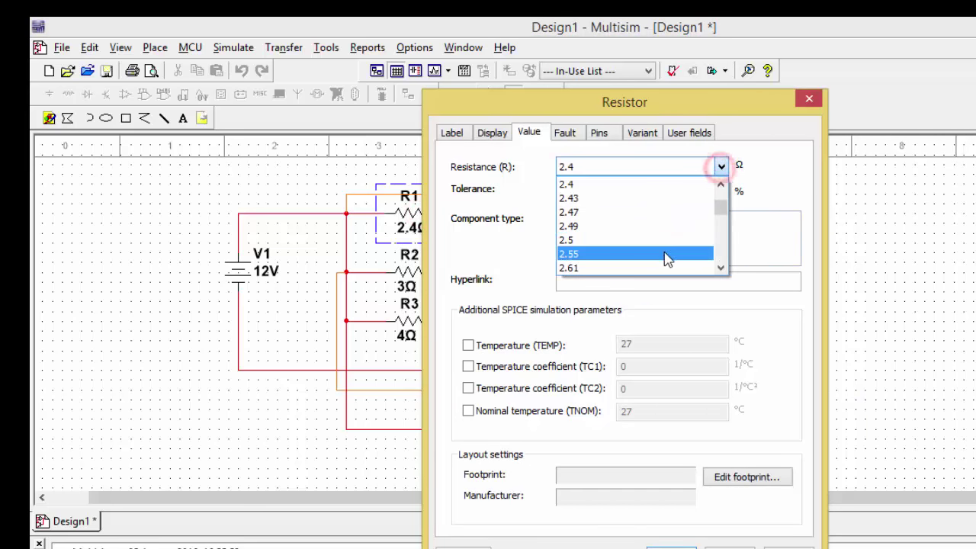
pyautogui.click(665, 252)
pyautogui.click(665, 546)
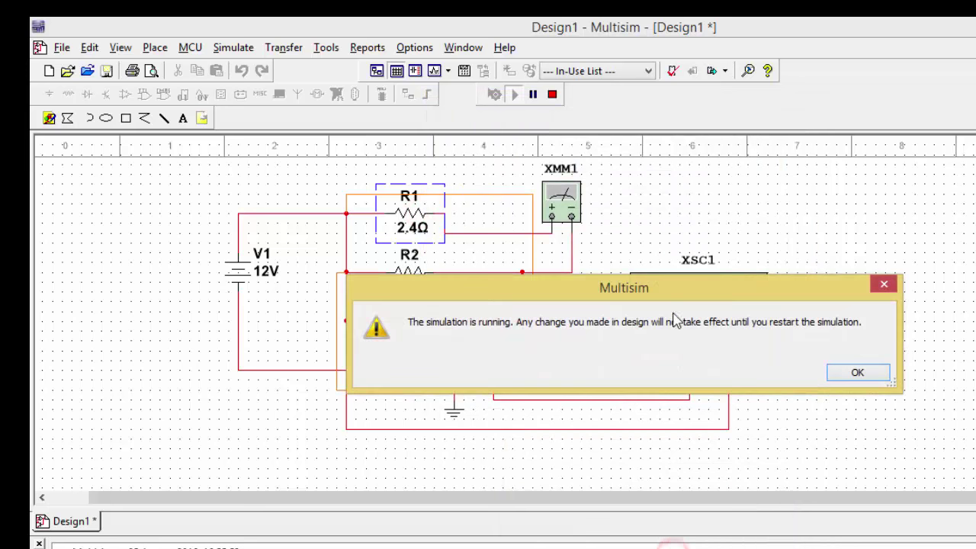
pyautogui.click(861, 372)
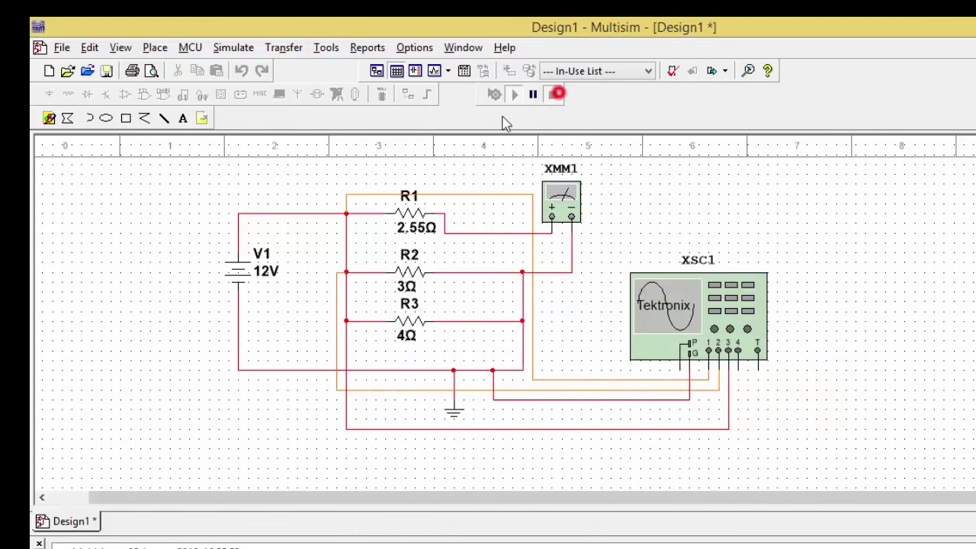
pyautogui.click(552, 94)
# Confirm R1 at 2.55Ω, rerun and read 4.706 A on the multimeter, then stop.
pyautogui.click(414, 211)
pyautogui.doubleClick(414, 212)
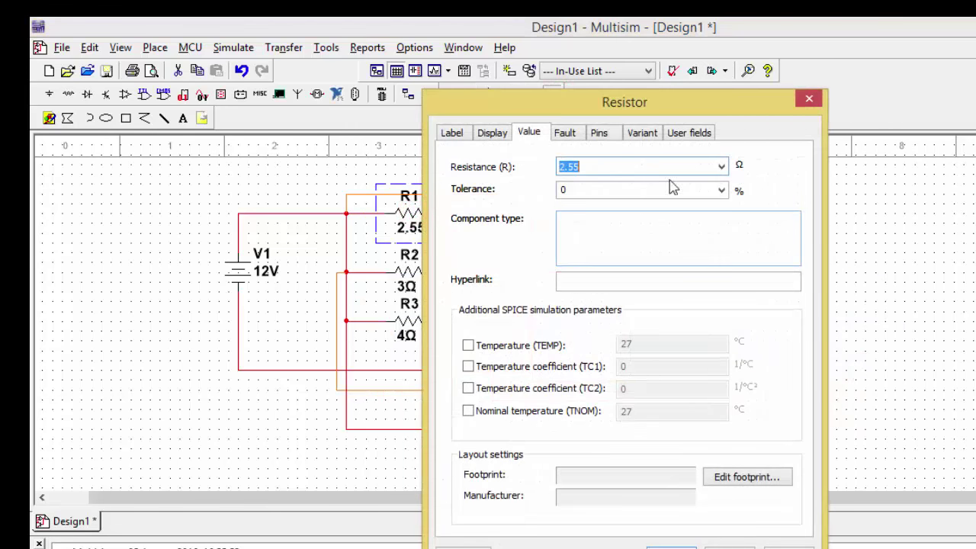
pyautogui.click(665, 546)
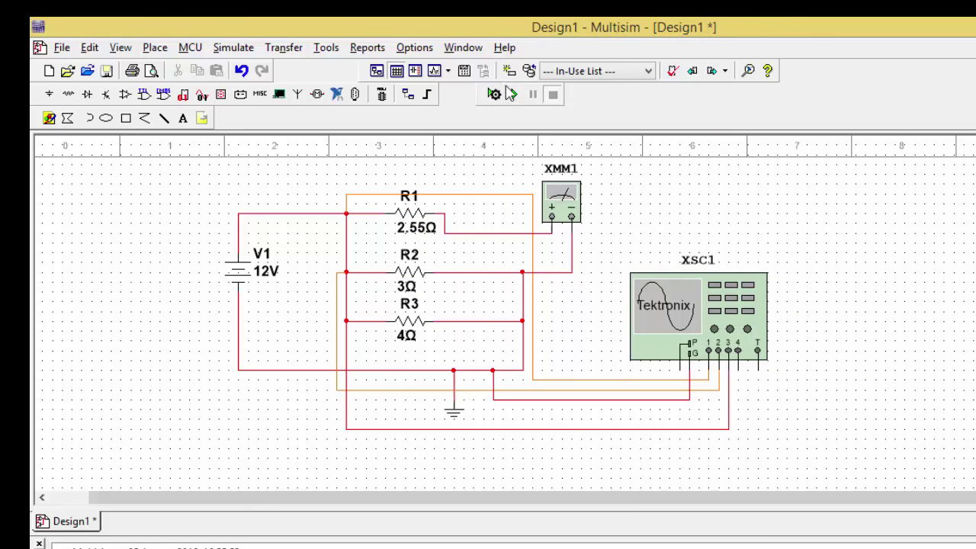
pyautogui.click(514, 94)
pyautogui.doubleClick(564, 217)
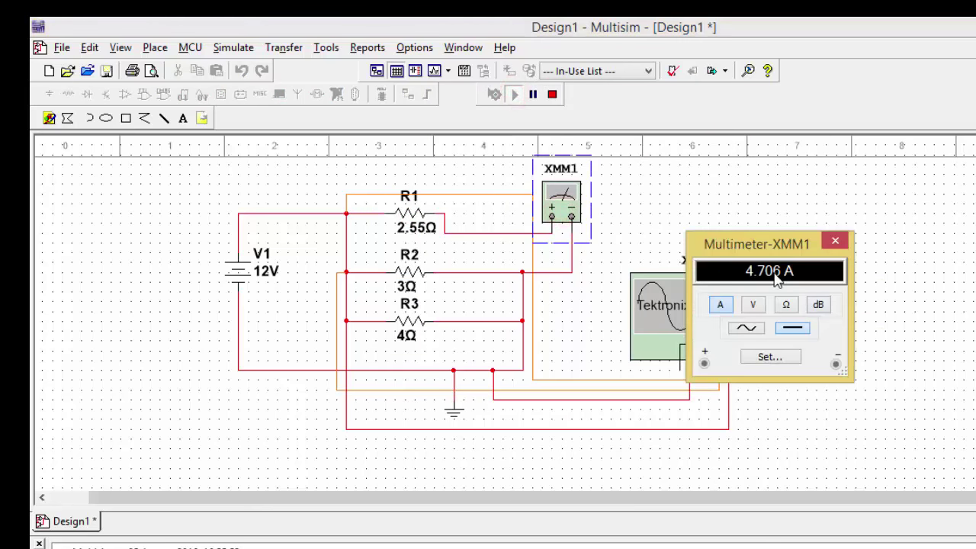
pyautogui.click(835, 242)
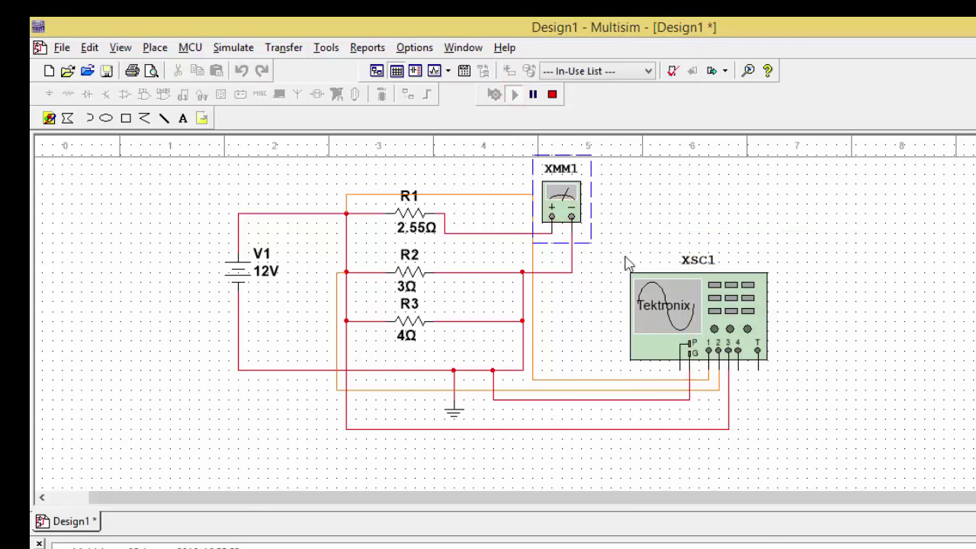
pyautogui.click(552, 93)
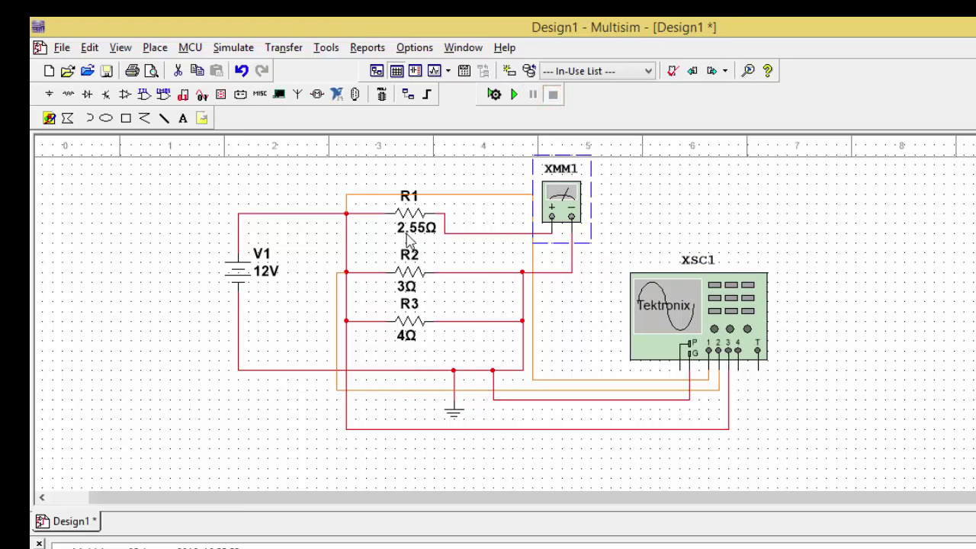
pyautogui.click(412, 215)
# Swap the fixed R1 for a 10Ω VARIABLE_RESISTOR placed in the top branch.
pyautogui.press('Delete')
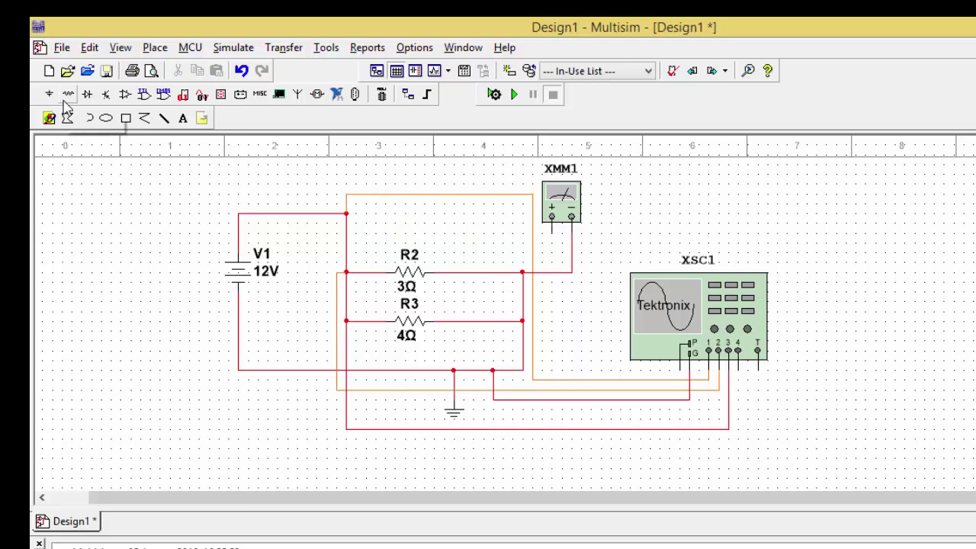
pyautogui.click(64, 98)
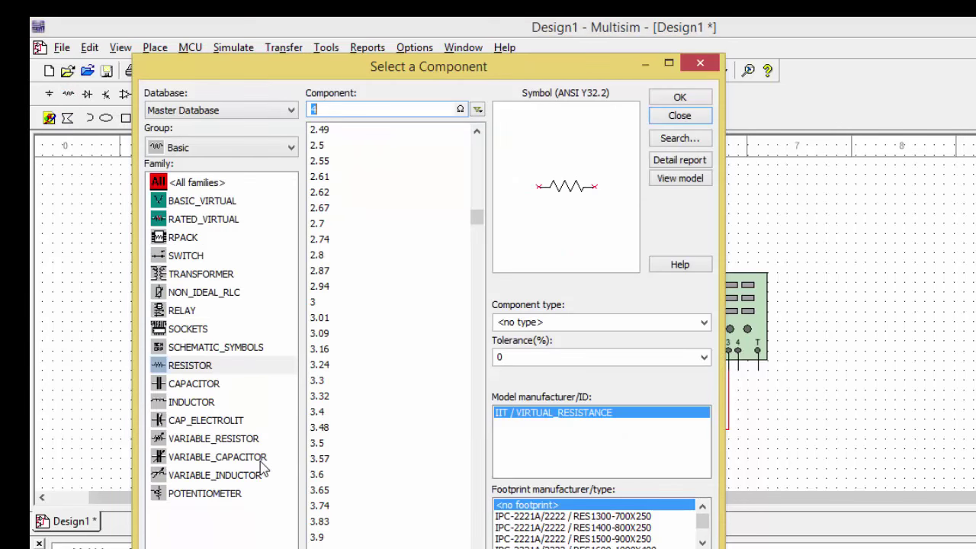
pyautogui.click(182, 444)
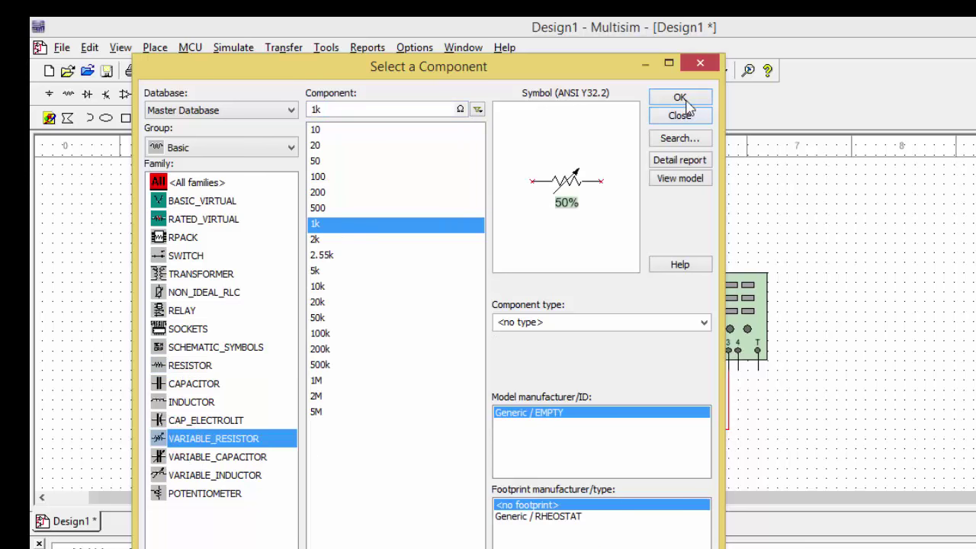
pyautogui.click(323, 138)
pyautogui.click(698, 102)
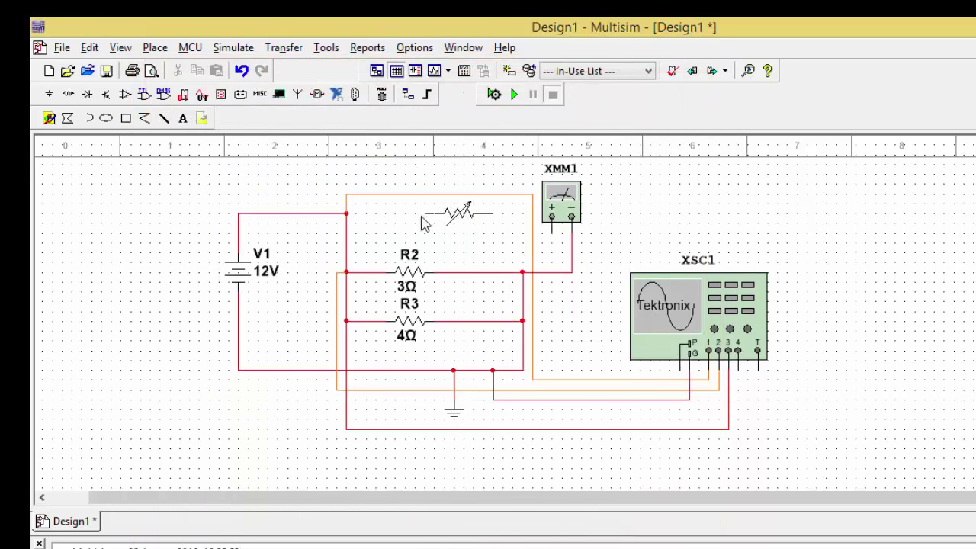
pyautogui.click(405, 216)
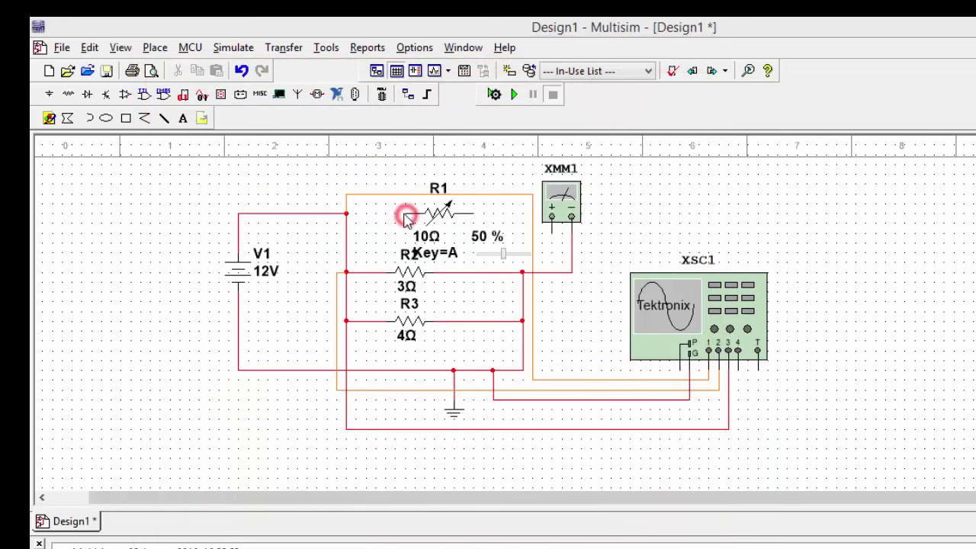
pyautogui.click(679, 116)
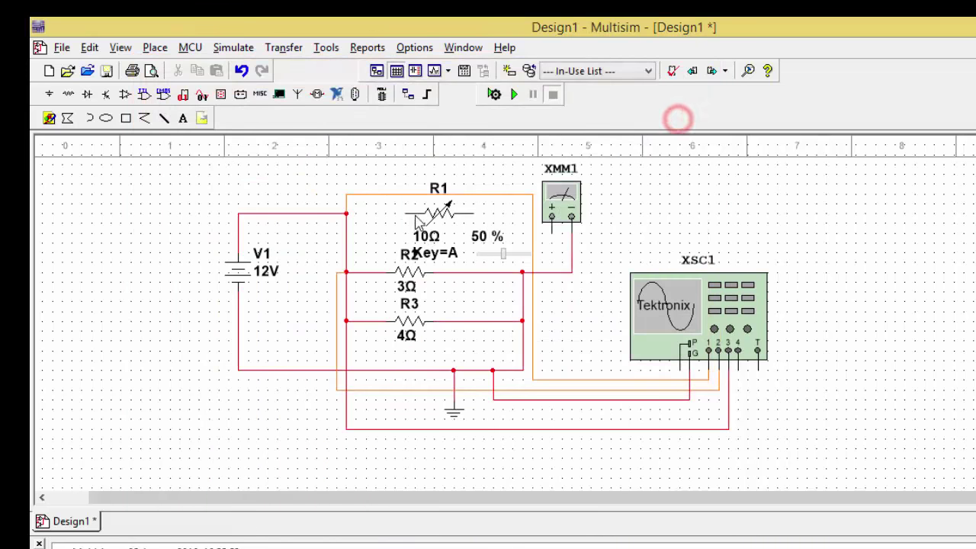
pyautogui.click(410, 216)
# Wire R1's left pin to the junction and start the simulation.
pyautogui.click(406, 214)
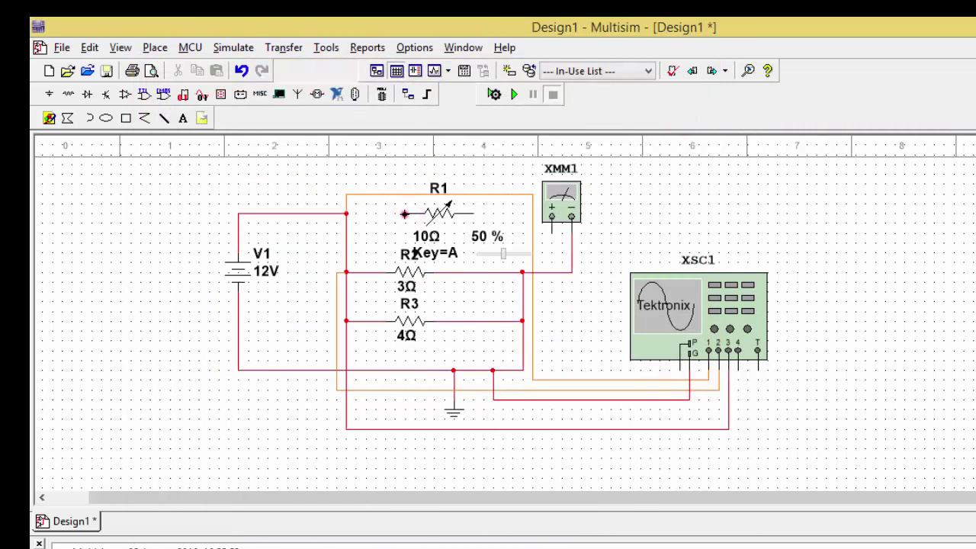
pyautogui.click(402, 214)
pyautogui.click(347, 213)
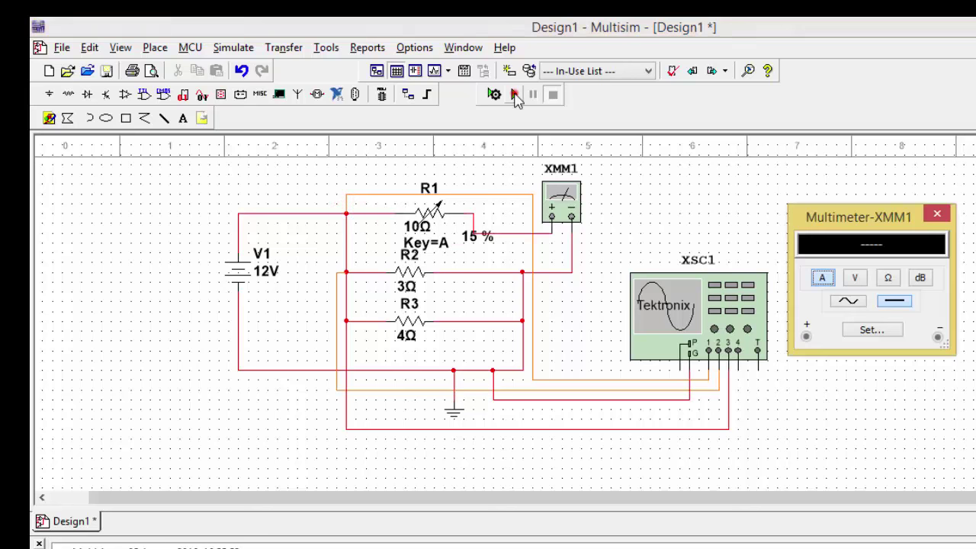
pyautogui.click(514, 94)
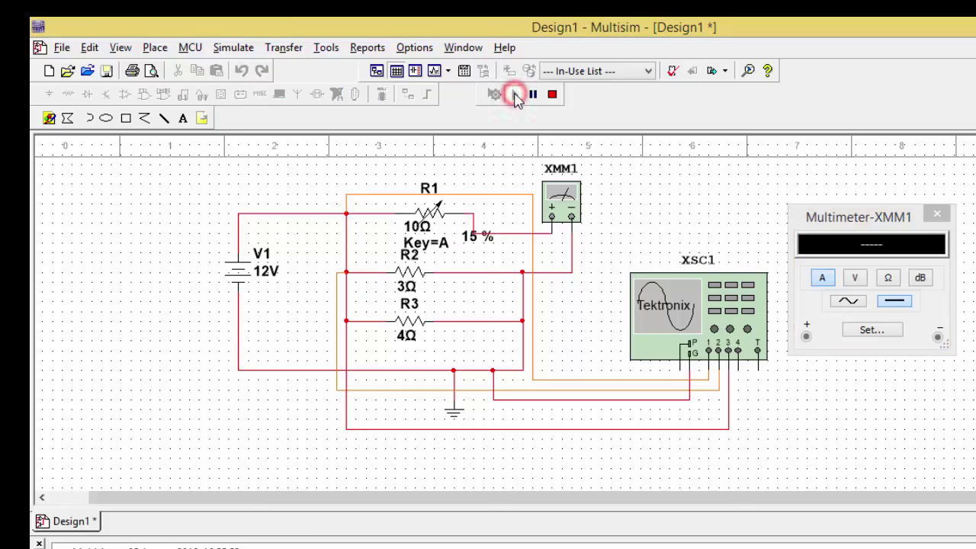
# Drag R1's slider through 15 %, 75 % and 55 %, ending at 2.182 A on the multimeter.
pyautogui.moveTo(422, 233)
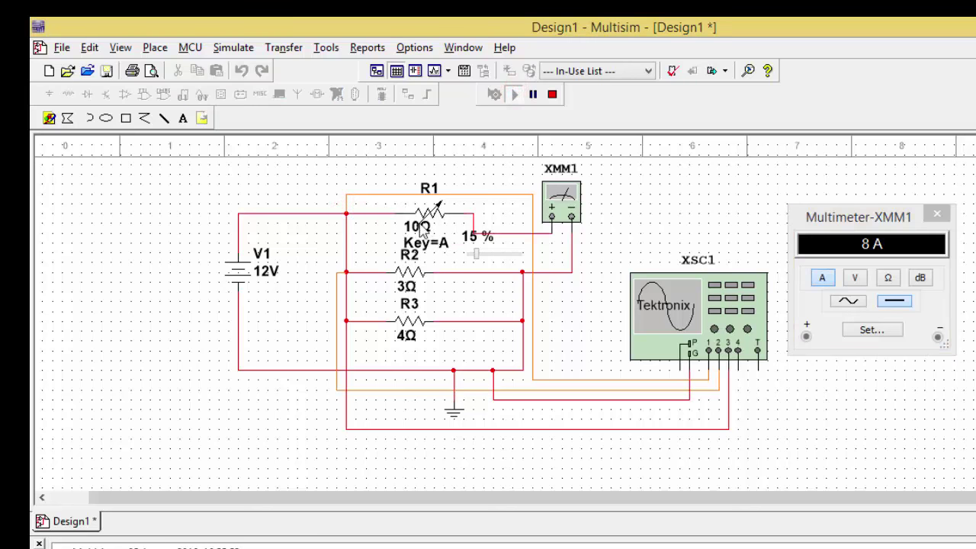
pyautogui.click(475, 255)
pyautogui.moveTo(477, 257); pyautogui.dragTo(505, 258)
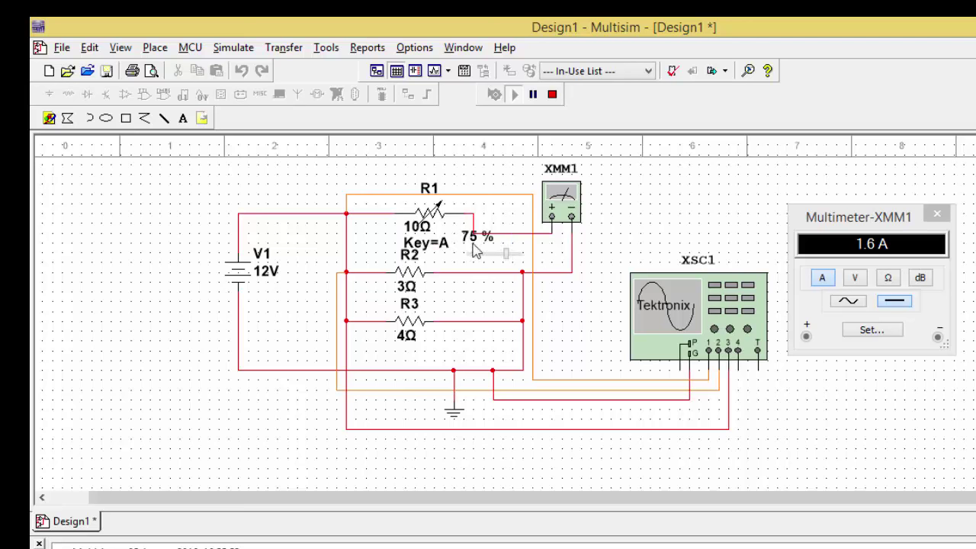
pyautogui.moveTo(505, 257); pyautogui.dragTo(485, 252)
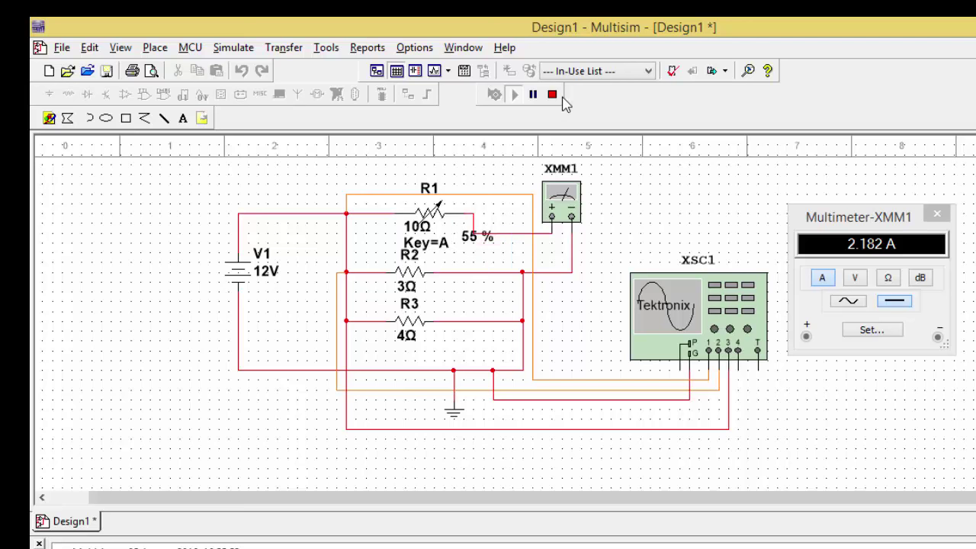